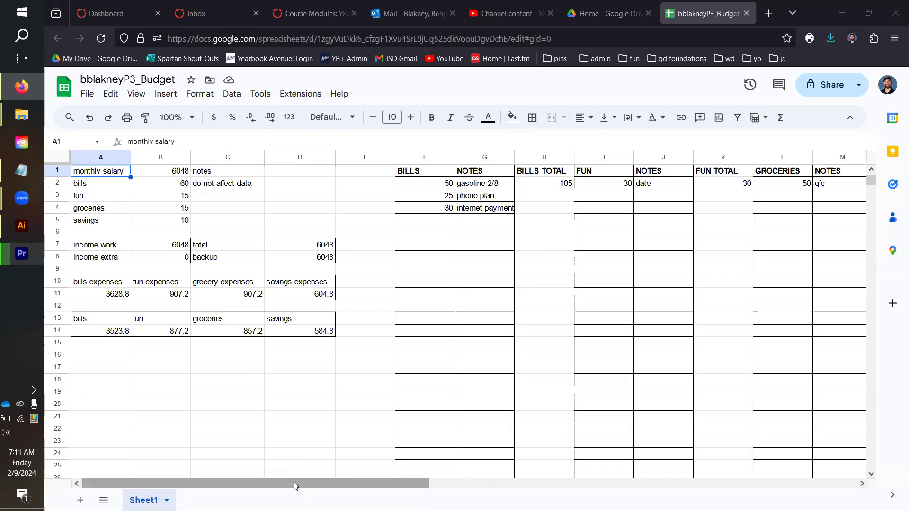
Give the salary and category allocation block A1:C5 a light yellow fill
{"action": "left_click_drag", "start_coordinate": [294, 485], "coordinate": [333, 489]}
{"action": "scroll", "coordinate": [334, 489], "scroll_direction": "right", "scroll_amount": 3}
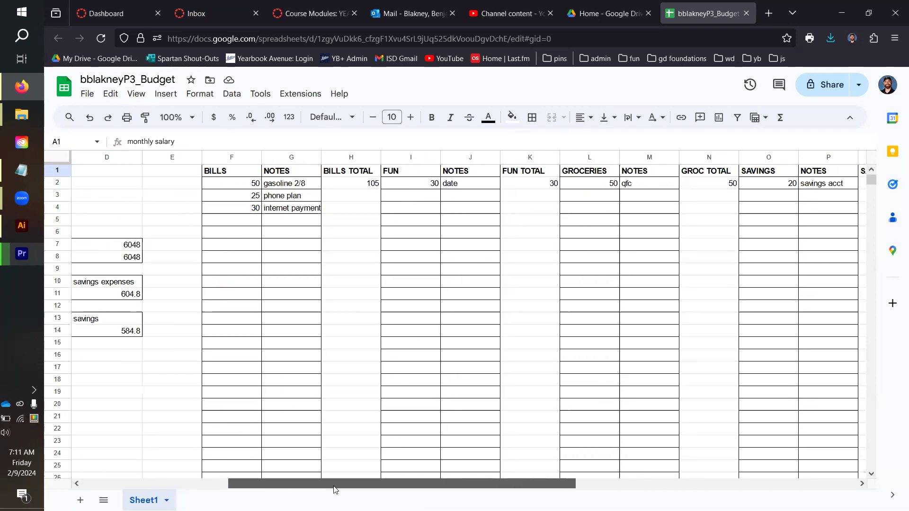
{"action": "scroll", "coordinate": [333, 488], "scroll_direction": "right", "scroll_amount": 1}
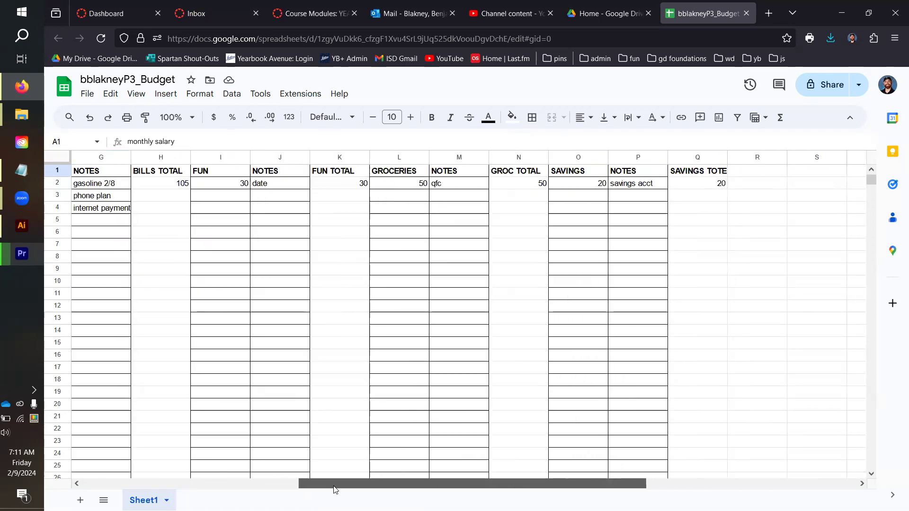
{"action": "scroll", "coordinate": [333, 489], "scroll_direction": "left", "scroll_amount": 2}
{"action": "scroll", "coordinate": [333, 489], "scroll_direction": "left", "scroll_amount": 4}
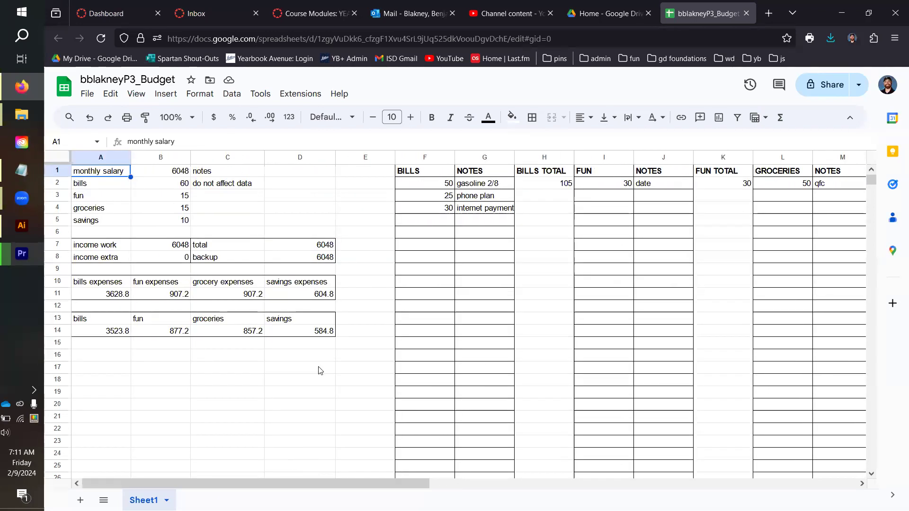
{"action": "left_click", "coordinate": [231, 467]}
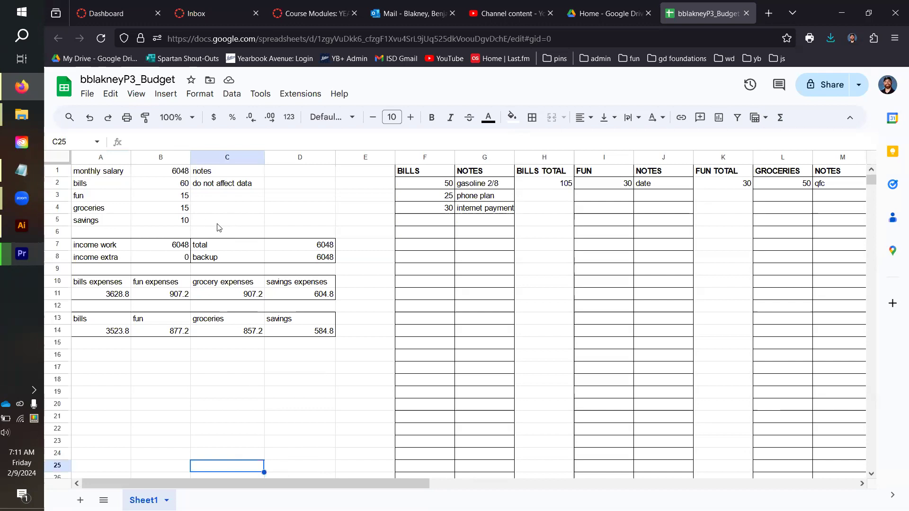
{"action": "left_click_drag", "start_coordinate": [211, 221], "coordinate": [95, 175]}
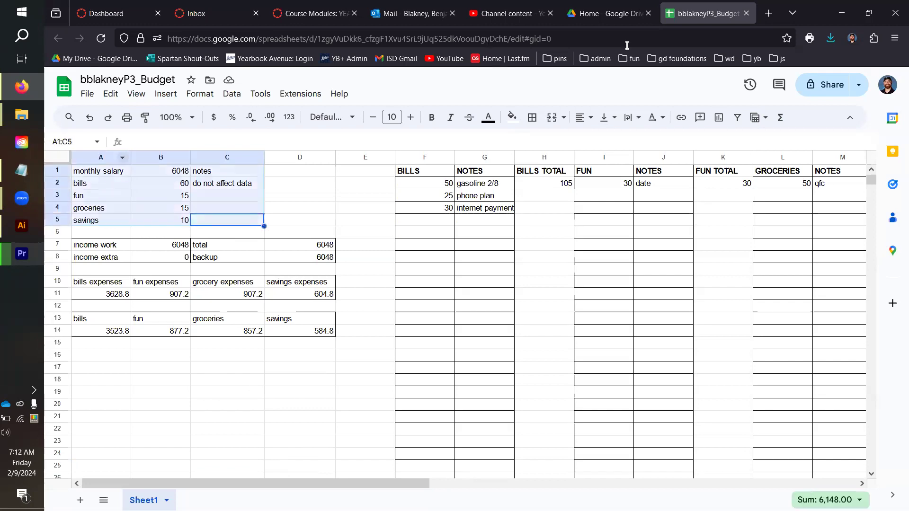
{"action": "left_click", "coordinate": [512, 117]}
{"action": "left_click", "coordinate": [552, 189]}
{"action": "left_click", "coordinate": [344, 198]}
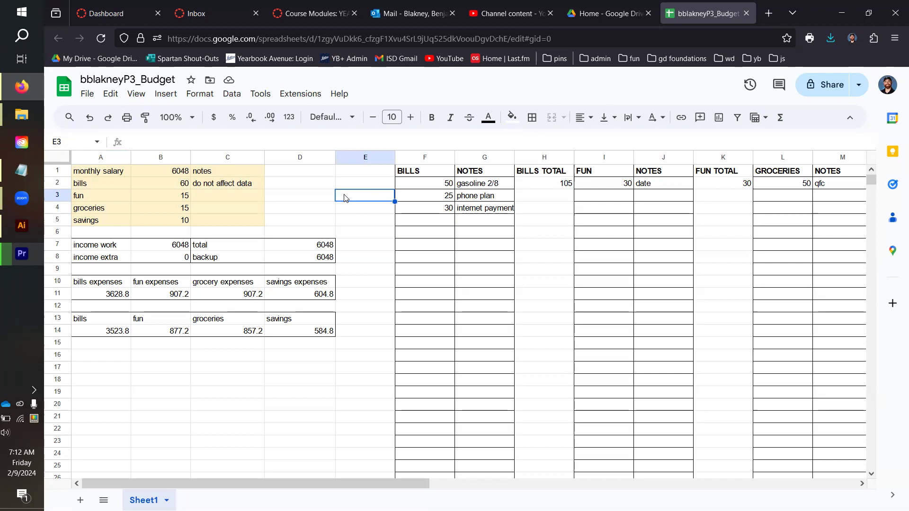
After checking the income cells and total formula, enter 100 as extra income in B8
{"action": "left_click", "coordinate": [173, 243]}
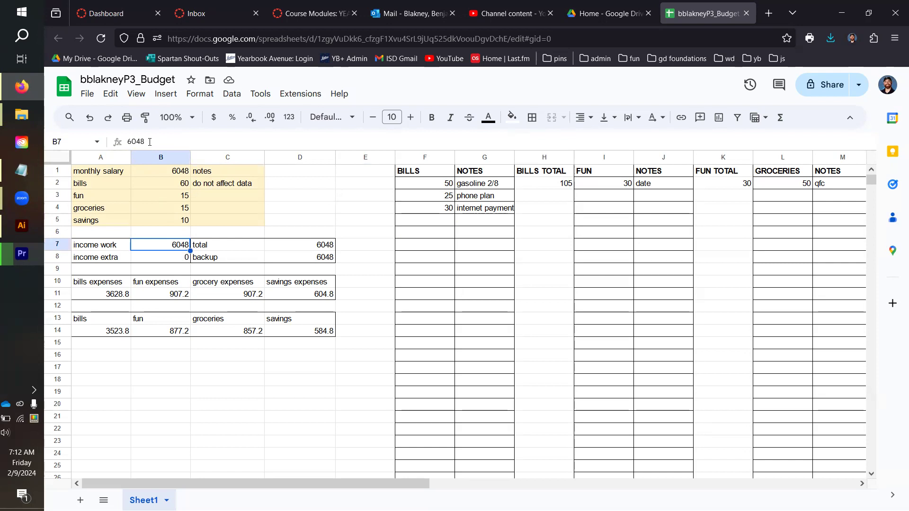
{"action": "left_click", "coordinate": [180, 258]}
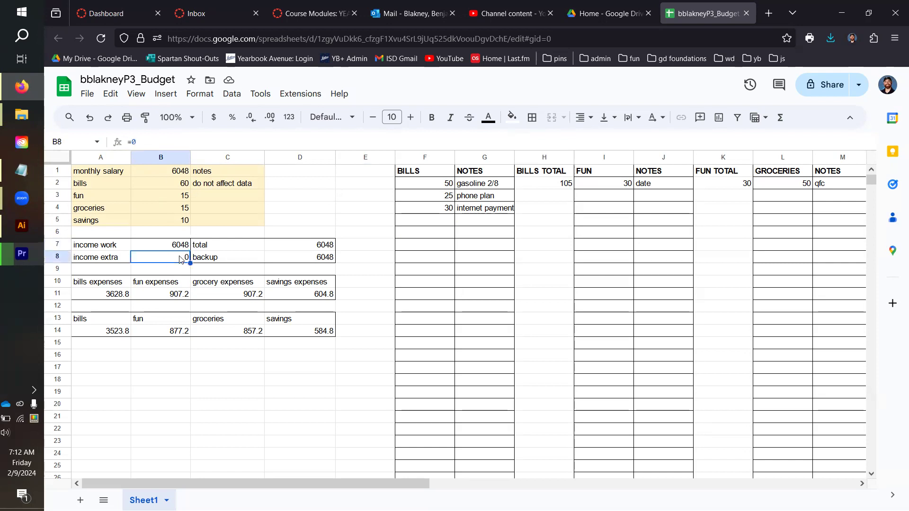
{"action": "left_click", "coordinate": [180, 245]}
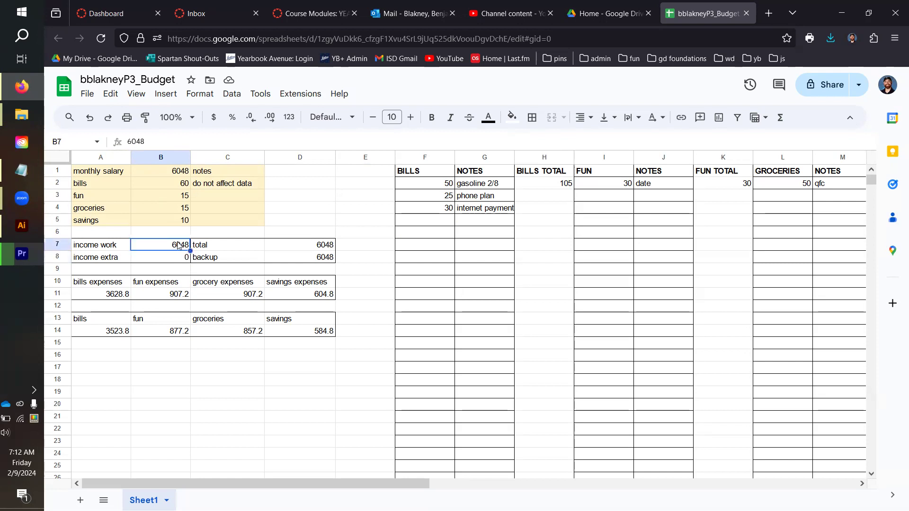
{"action": "left_click", "coordinate": [319, 246]}
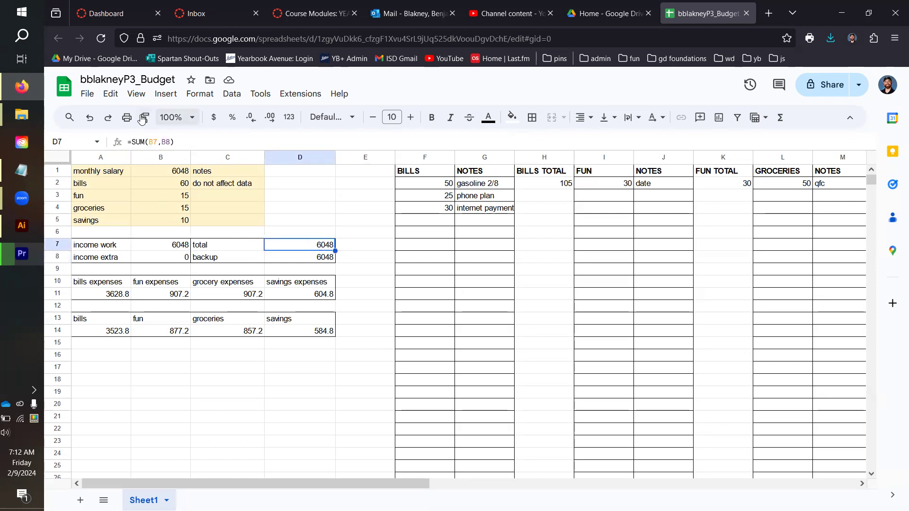
{"action": "left_click", "coordinate": [182, 261]}
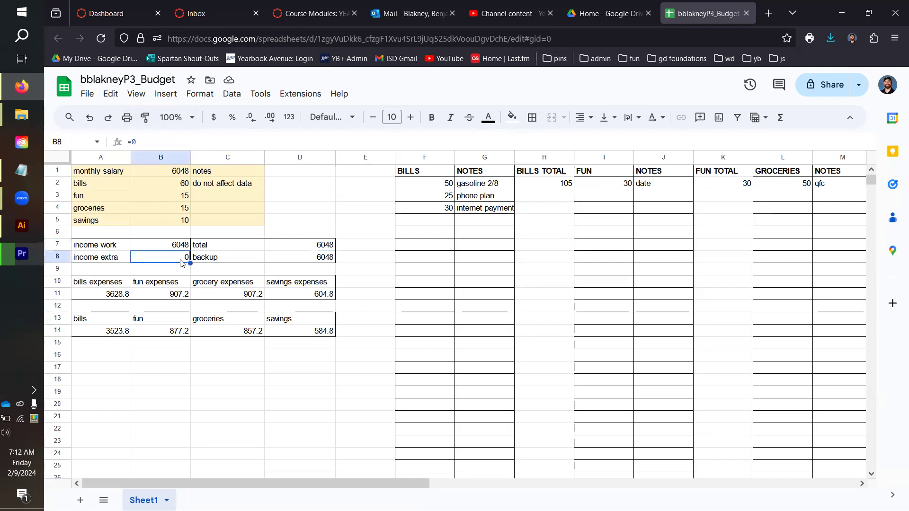
{"action": "type", "text": "100"}
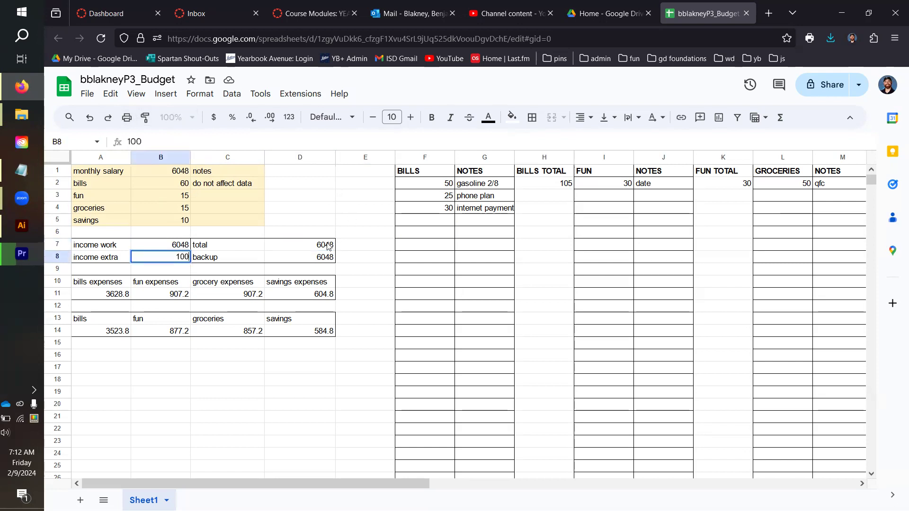
{"action": "key", "text": "Return"}
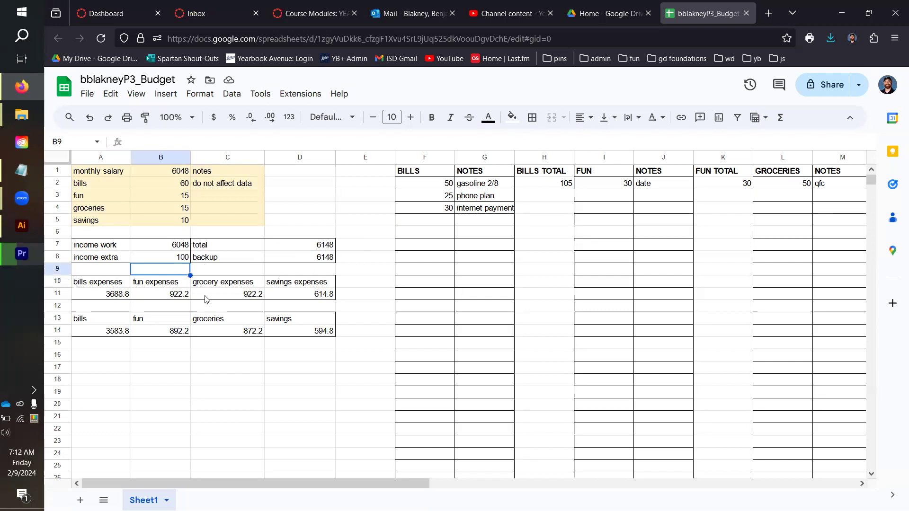
{"action": "left_click", "coordinate": [112, 284]}
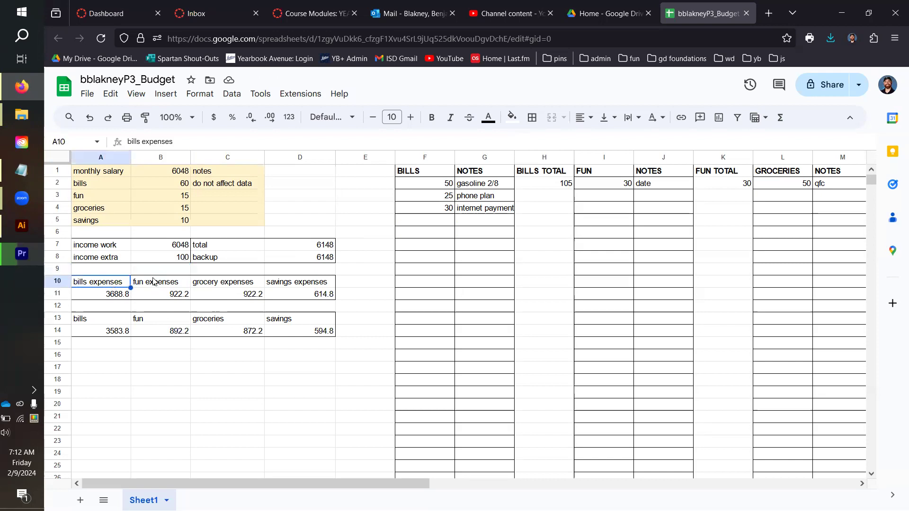
{"action": "left_click", "coordinate": [153, 281]}
{"action": "left_click", "coordinate": [214, 285]}
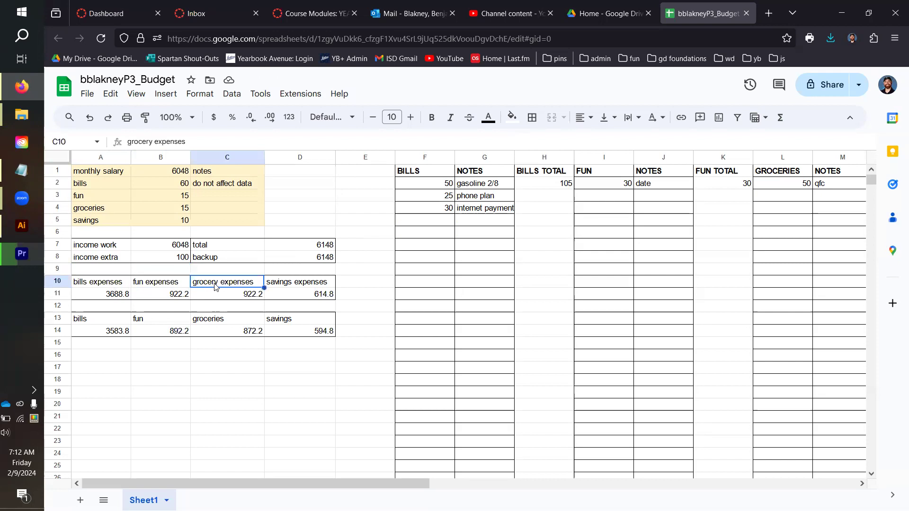
{"action": "left_click", "coordinate": [308, 283]}
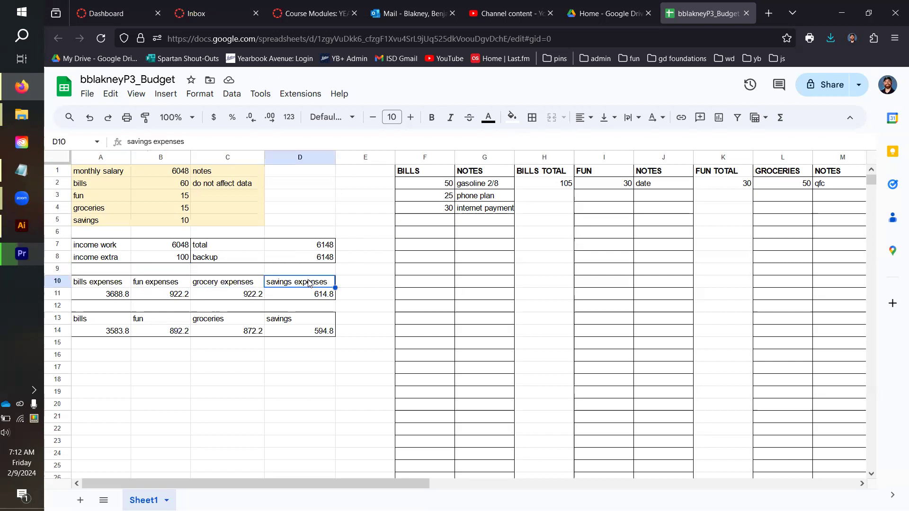
{"action": "left_click", "coordinate": [94, 296]}
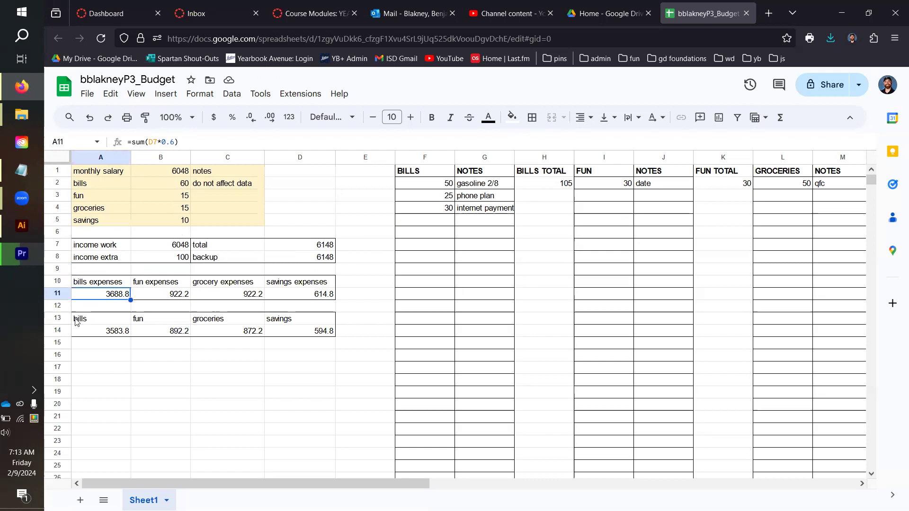
{"action": "left_click", "coordinate": [312, 244]}
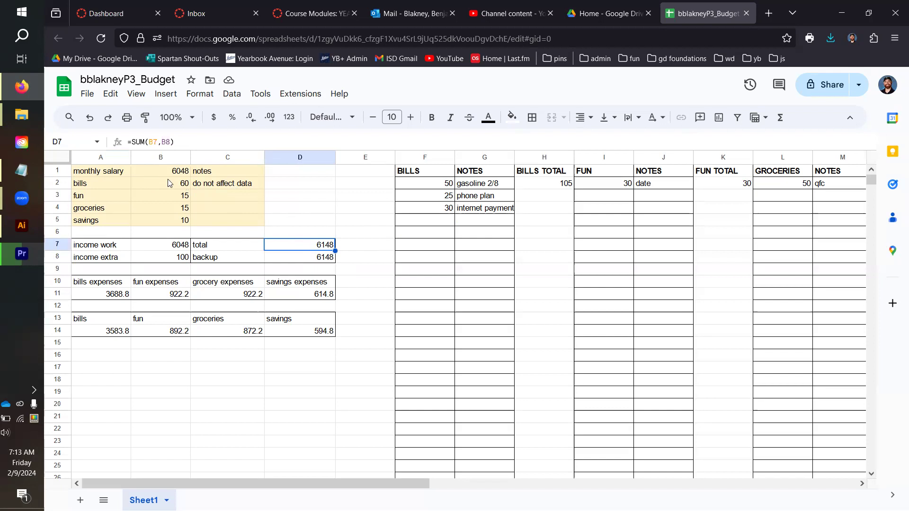
{"action": "left_click", "coordinate": [120, 297]}
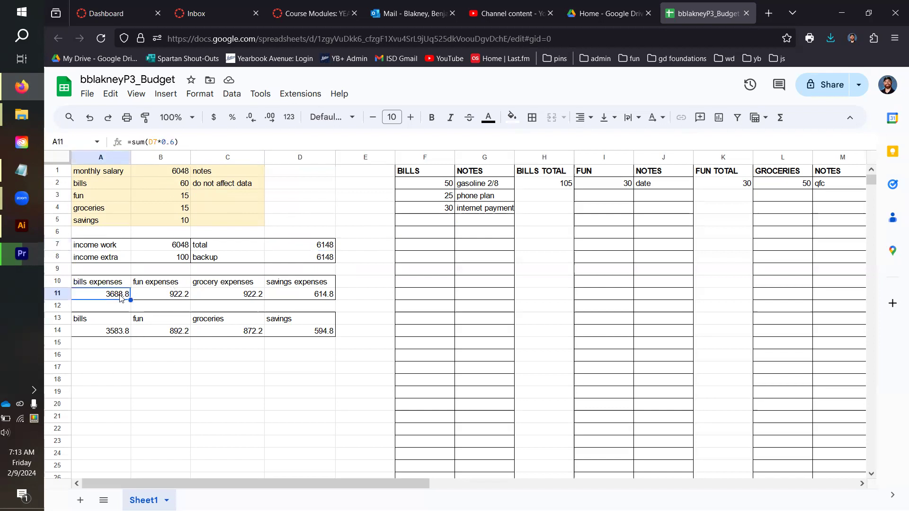
{"action": "left_click", "coordinate": [155, 143]}
{"action": "double_click", "coordinate": [156, 141]}
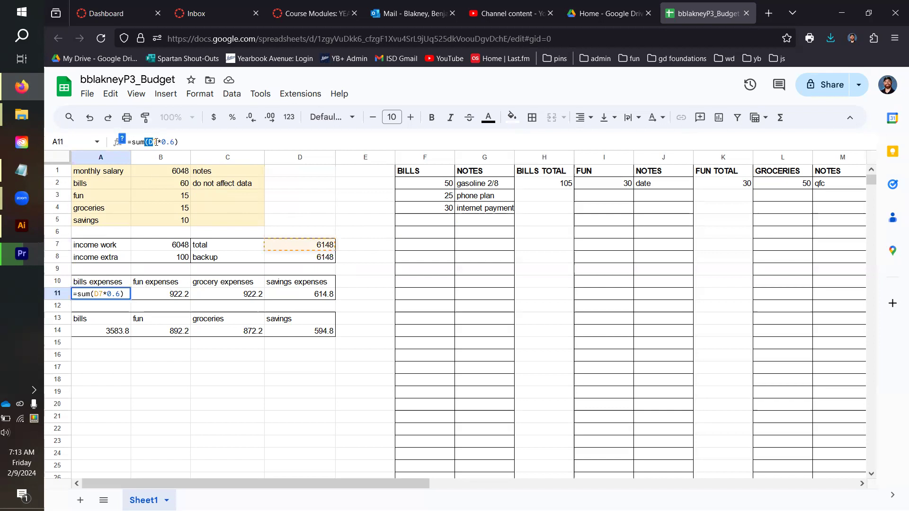
{"action": "left_click", "coordinate": [156, 142]}
{"action": "left_click_drag", "start_coordinate": [161, 142], "coordinate": [177, 142]}
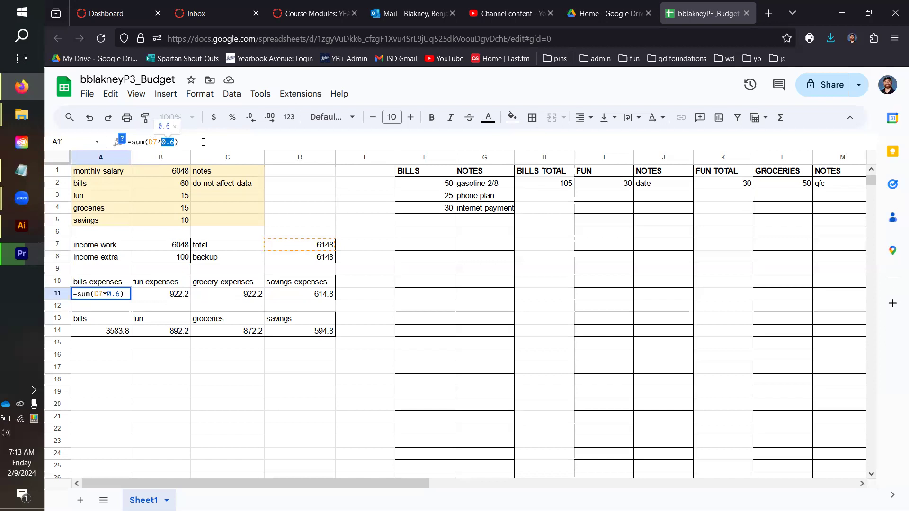
{"action": "left_click", "coordinate": [100, 345]}
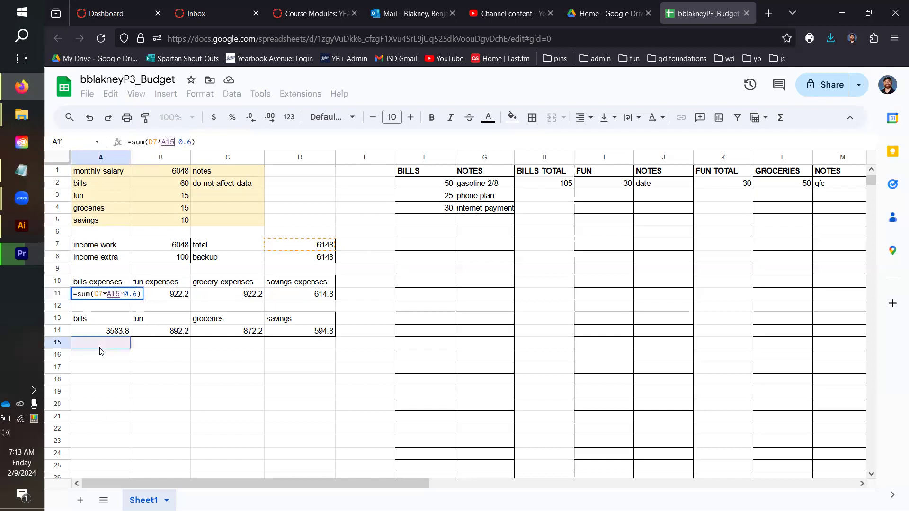
{"action": "left_click", "coordinate": [179, 142]}
{"action": "key", "text": "BackSpace"}
{"action": "key", "text": "BackSpace"}
{"action": "key", "text": "BackSpace"}
{"action": "key", "text": "BackSpace"}
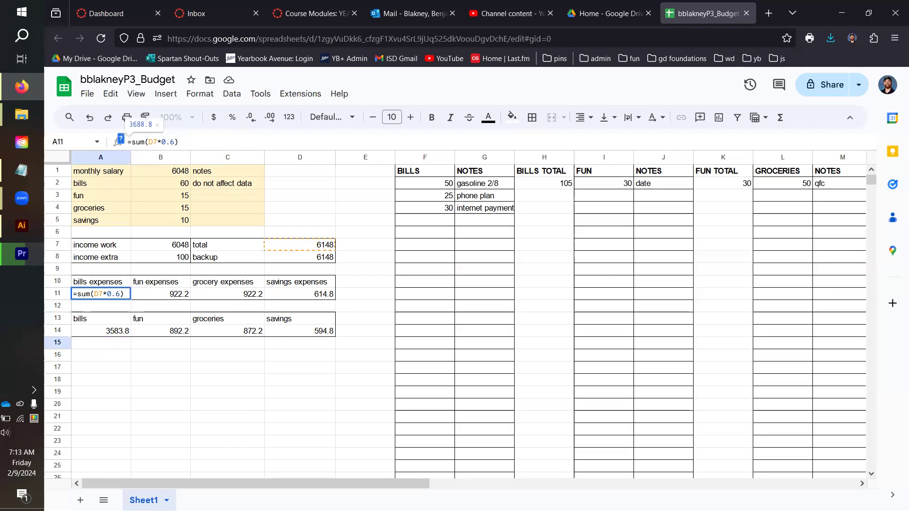
{"action": "key", "text": "Return"}
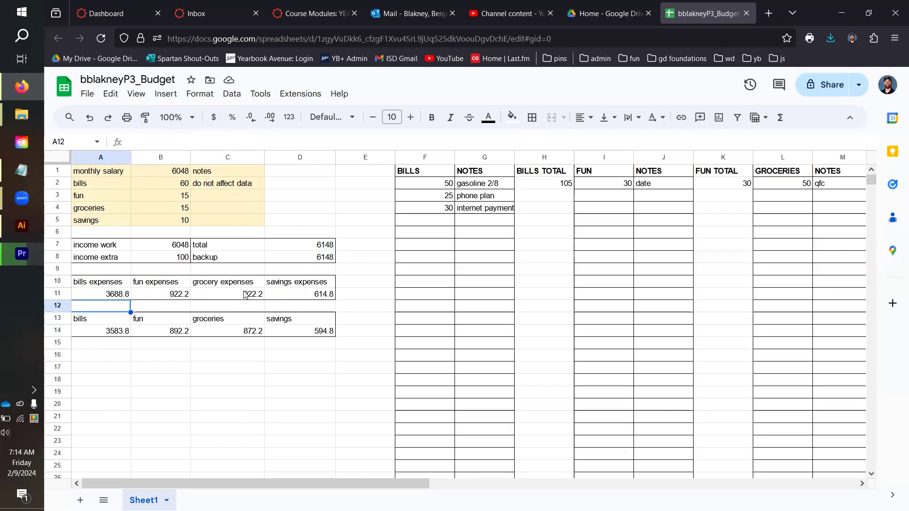
{"action": "left_click", "coordinate": [184, 297]}
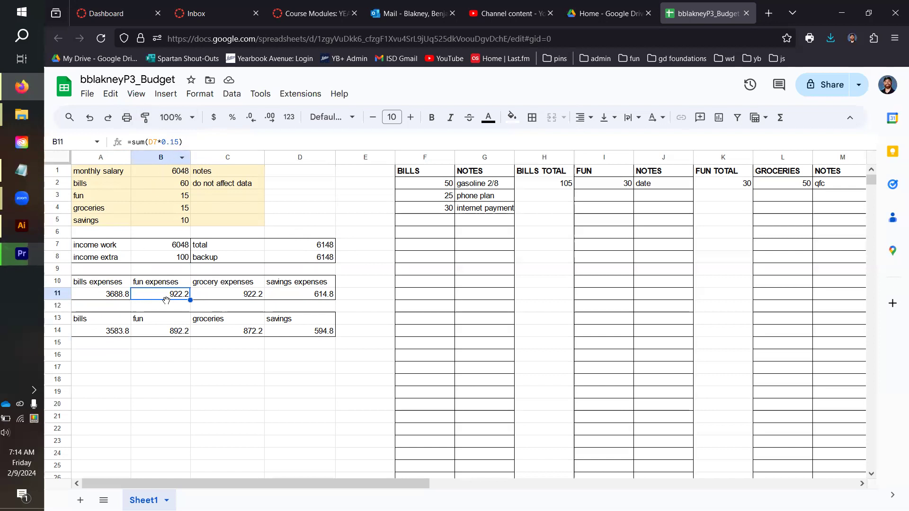
{"action": "left_click", "coordinate": [239, 298]}
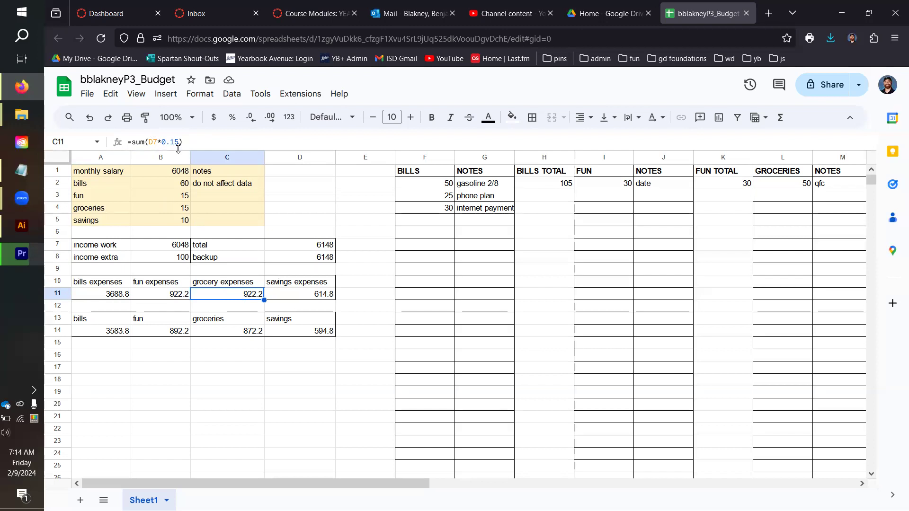
{"action": "left_click", "coordinate": [318, 297]}
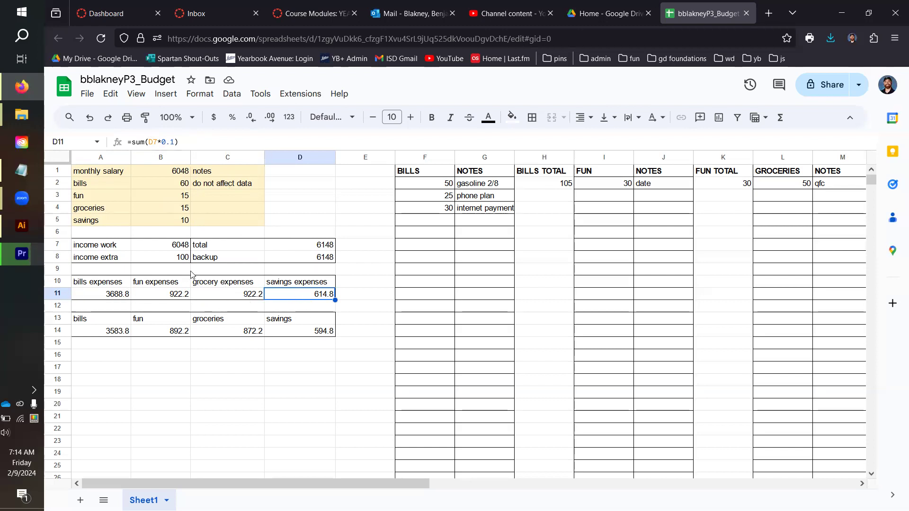
{"action": "left_click", "coordinate": [330, 257]}
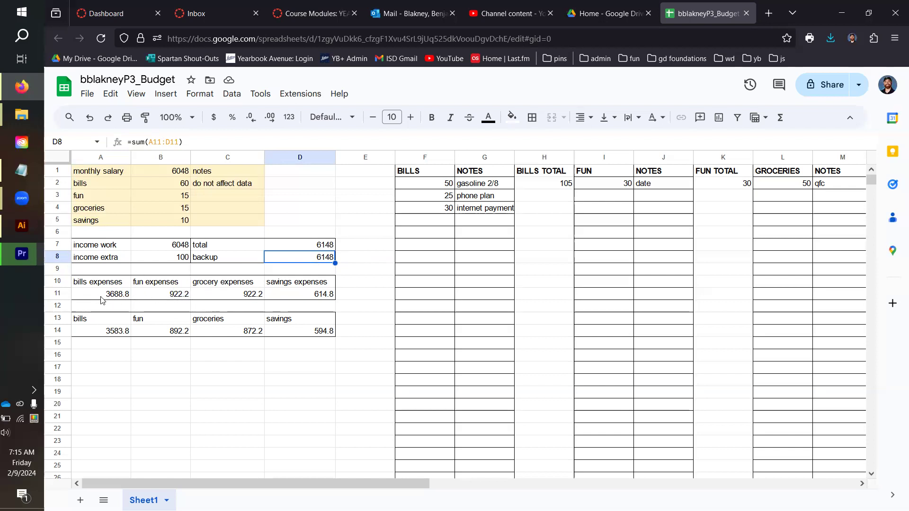
{"action": "left_click", "coordinate": [175, 298]}
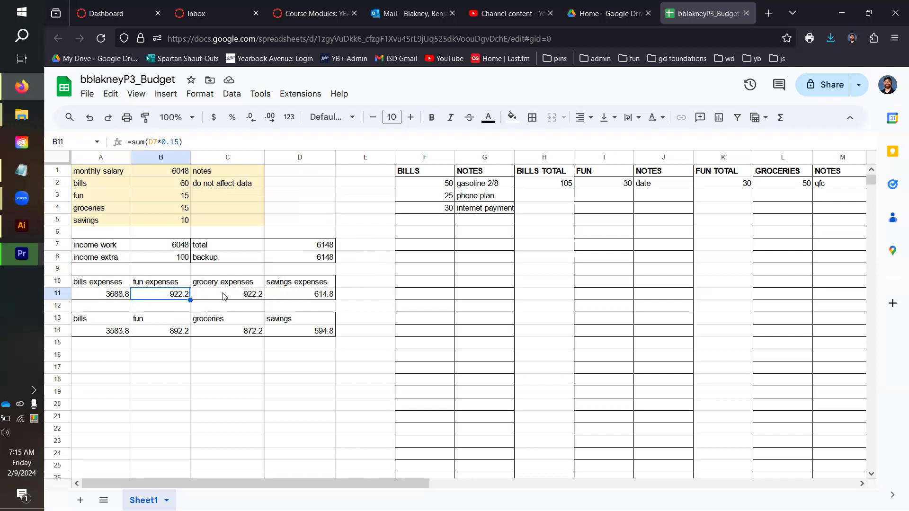
{"action": "left_click", "coordinate": [329, 262]}
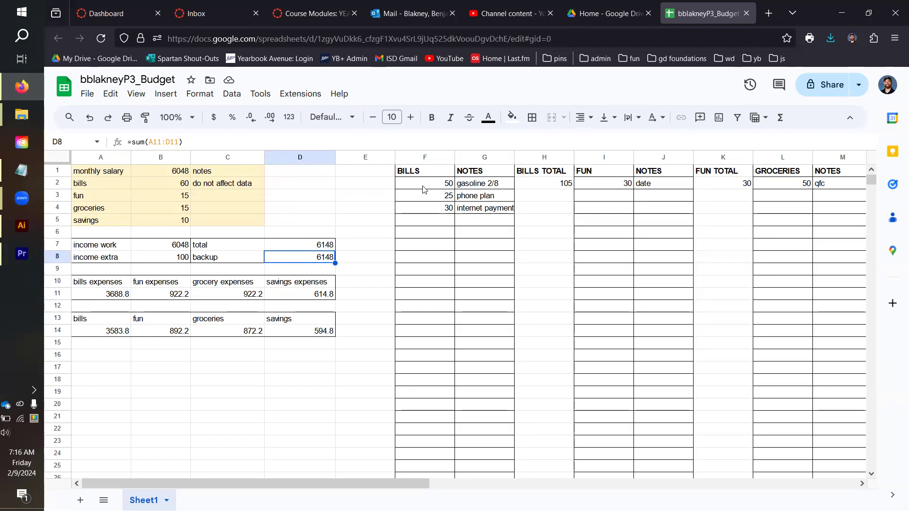
{"action": "left_click", "coordinate": [425, 173]}
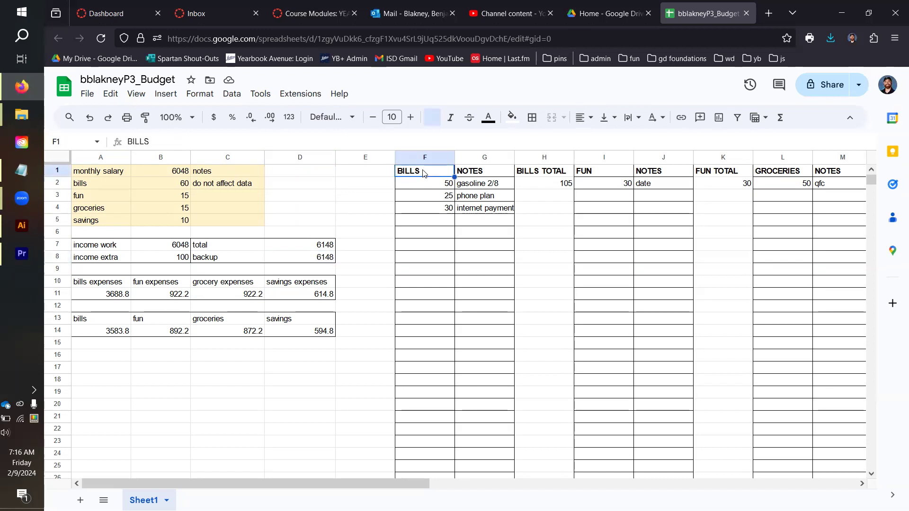
{"action": "left_click", "coordinate": [484, 173]}
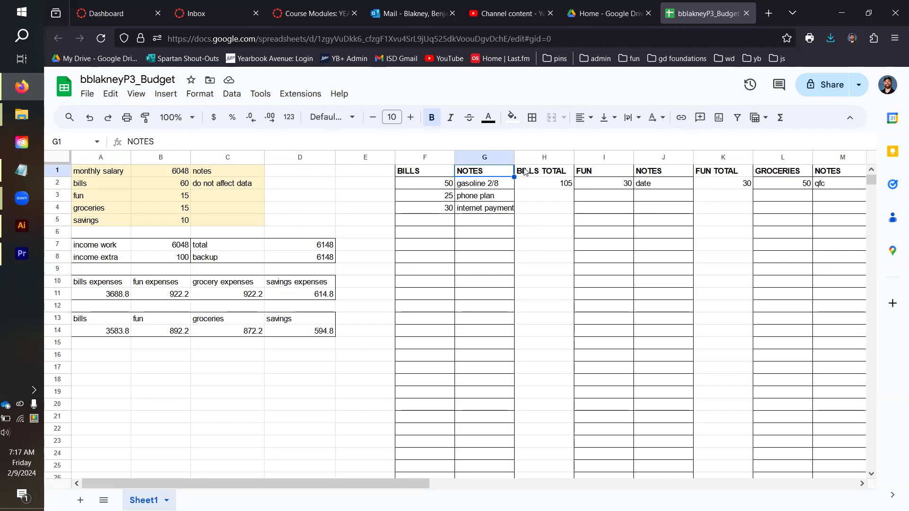
{"action": "left_click", "coordinate": [427, 175]}
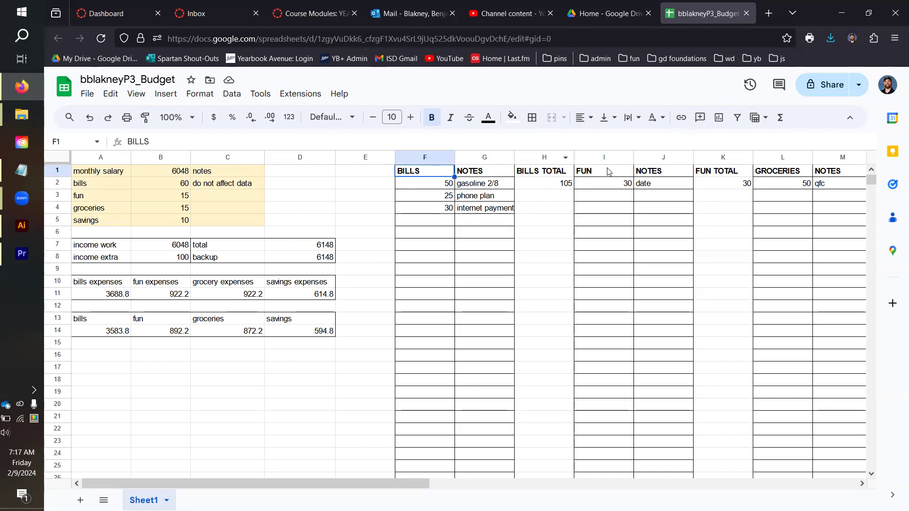
{"action": "left_click", "coordinate": [594, 176]}
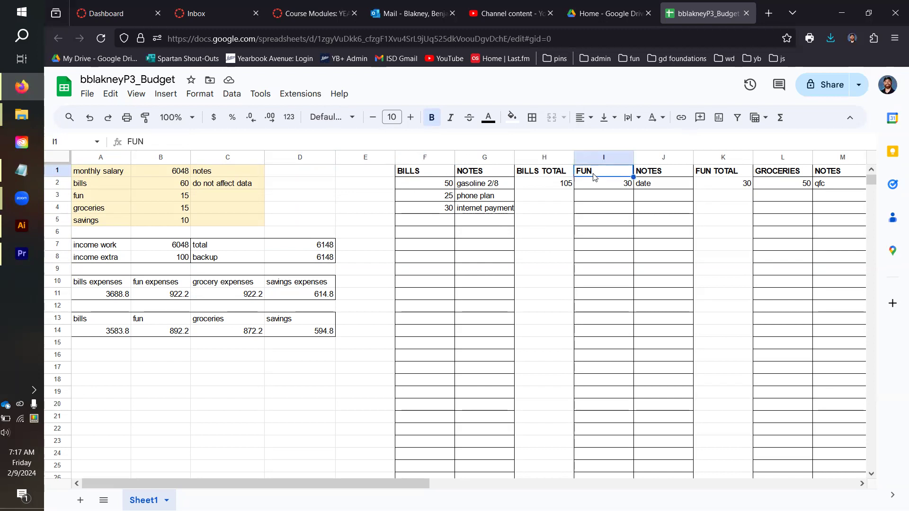
{"action": "left_click", "coordinate": [790, 177]}
{"action": "left_click_drag", "start_coordinate": [269, 482], "coordinate": [400, 483]}
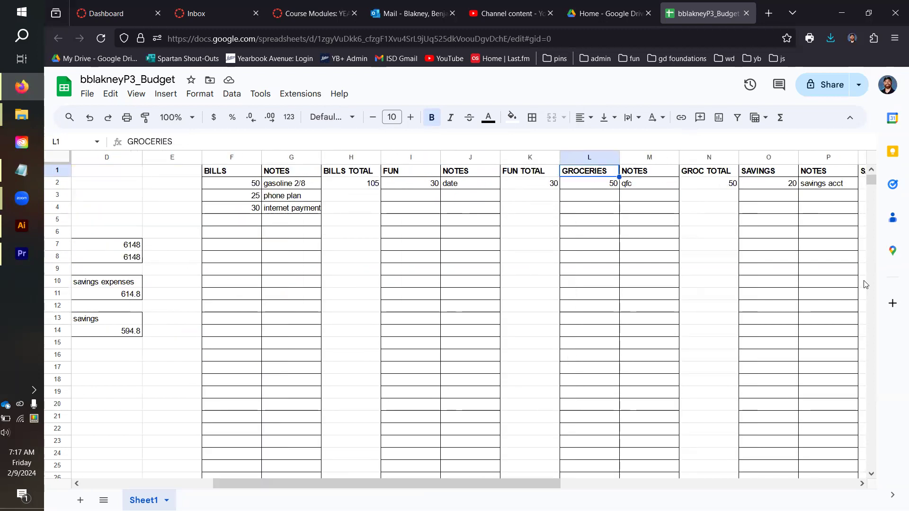
{"action": "left_click", "coordinate": [758, 174]}
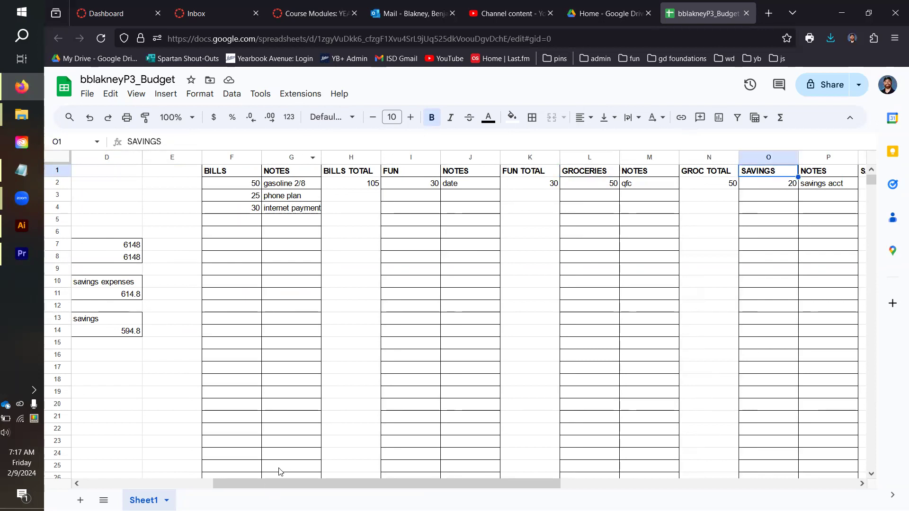
{"action": "left_click_drag", "start_coordinate": [266, 482], "coordinate": [348, 483]}
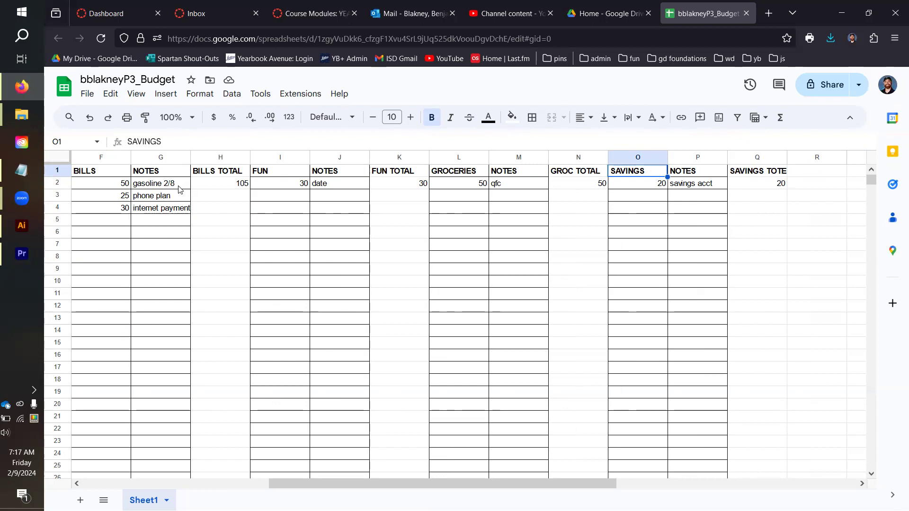
{"action": "left_click", "coordinate": [124, 187]}
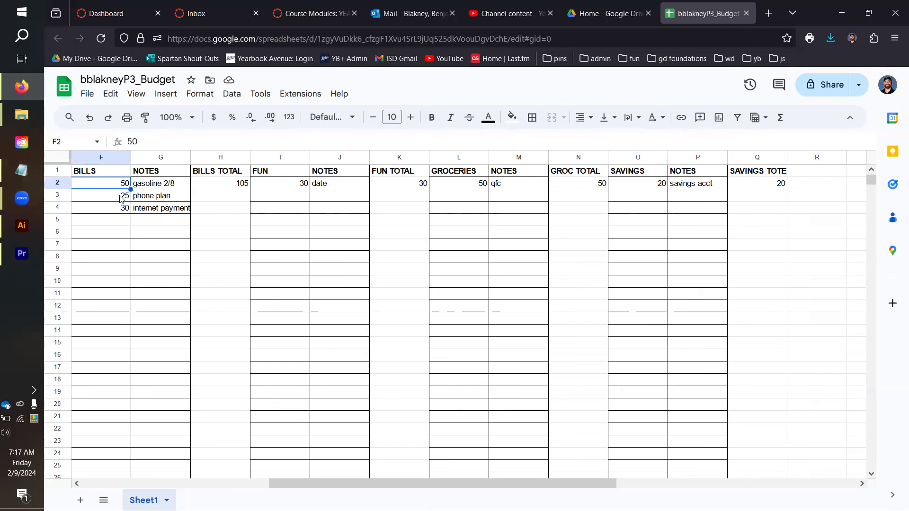
{"action": "left_click", "coordinate": [121, 199]}
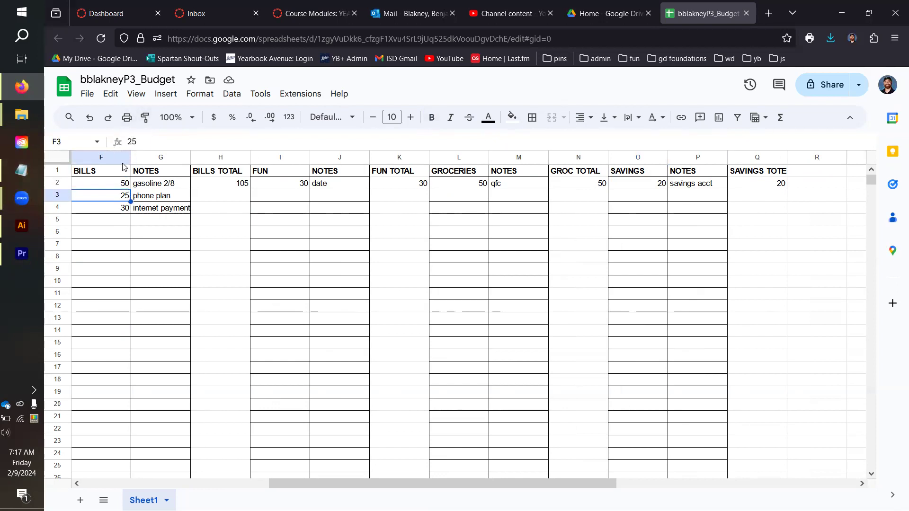
{"action": "left_click", "coordinate": [123, 211]}
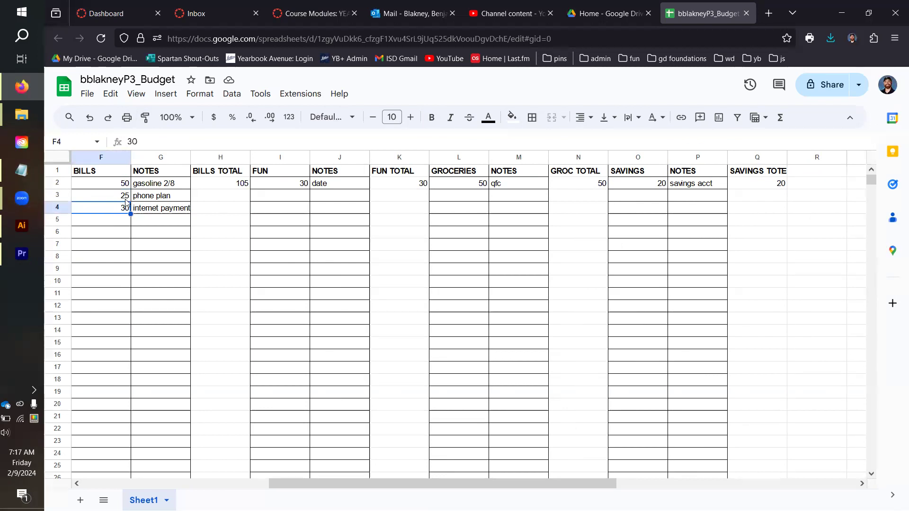
{"action": "left_click", "coordinate": [125, 199]}
{"action": "left_click", "coordinate": [127, 186]}
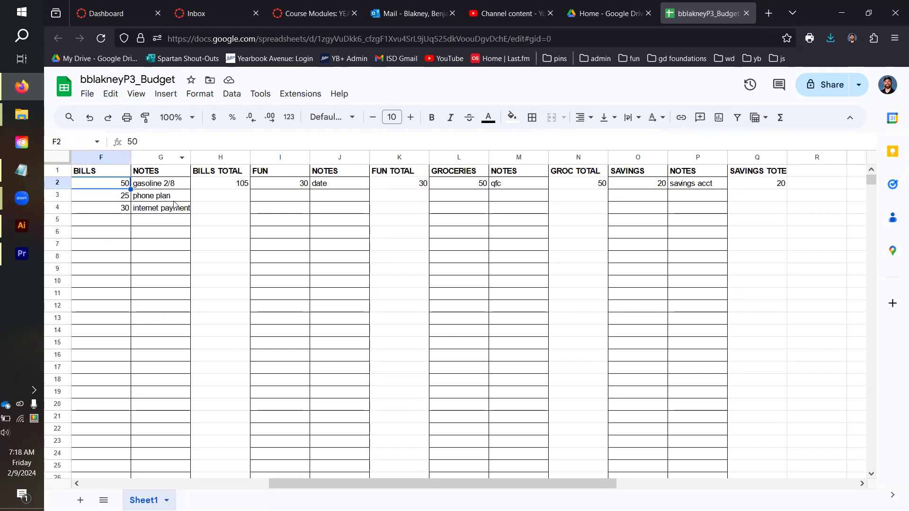
{"action": "left_click", "coordinate": [121, 199]}
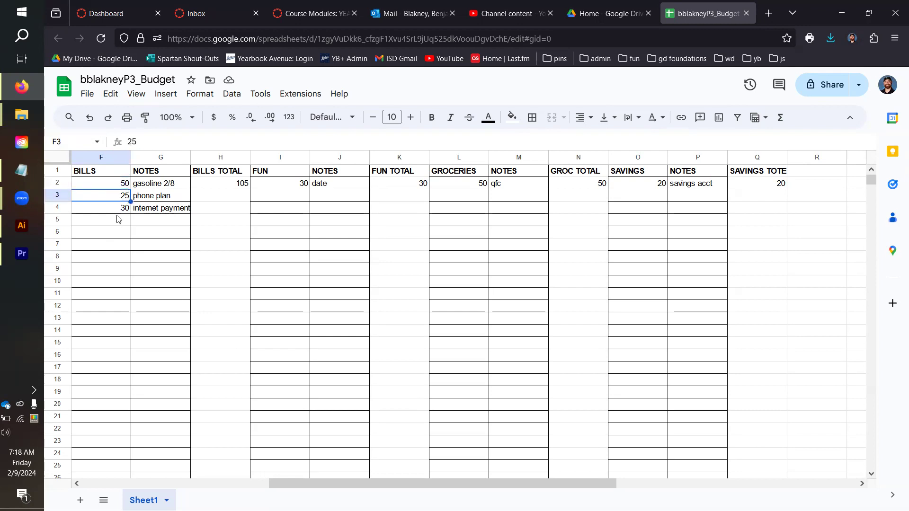
{"action": "left_click", "coordinate": [119, 210]}
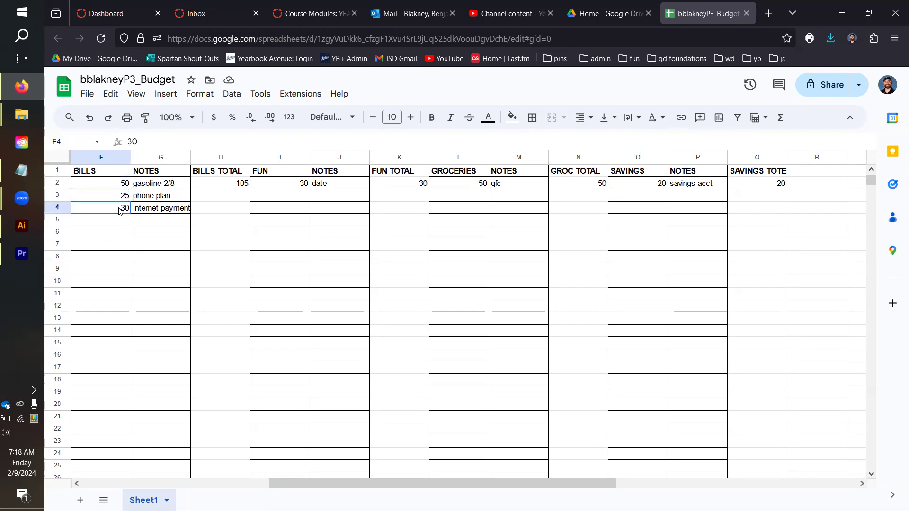
{"action": "left_click", "coordinate": [300, 188]}
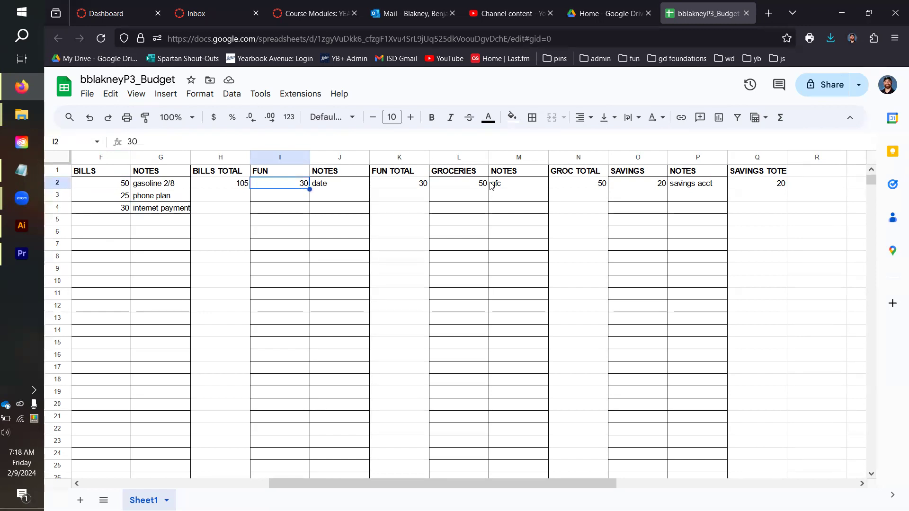
{"action": "left_click", "coordinate": [479, 187]}
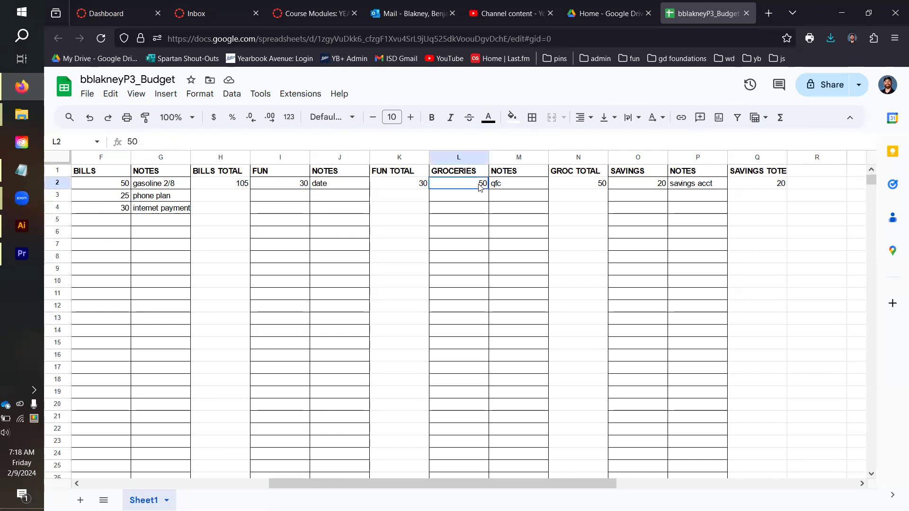
{"action": "left_click", "coordinate": [662, 188]}
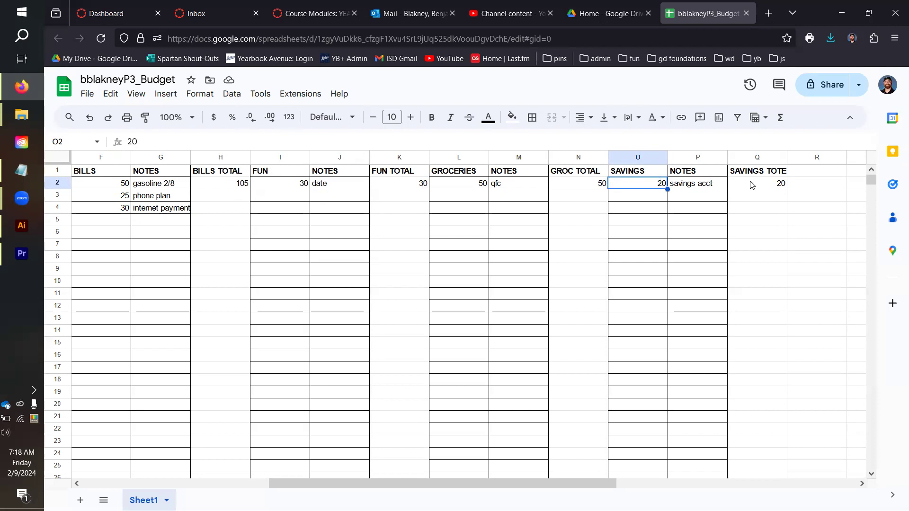
{"action": "left_click", "coordinate": [297, 199]}
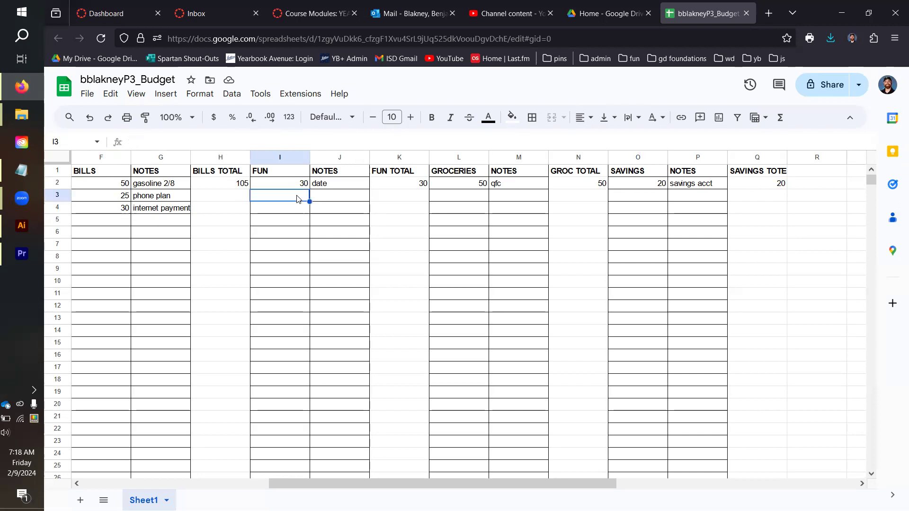
{"action": "left_click", "coordinate": [233, 185]}
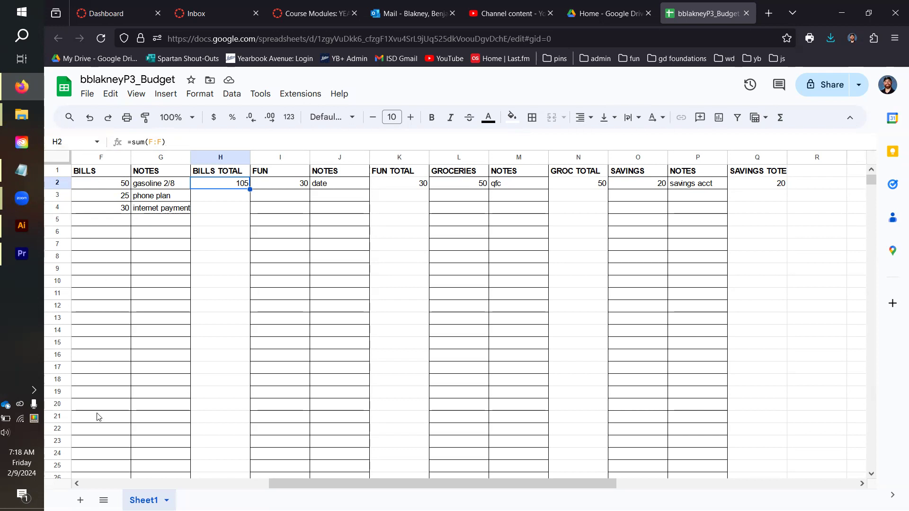
{"action": "left_click", "coordinate": [111, 221]}
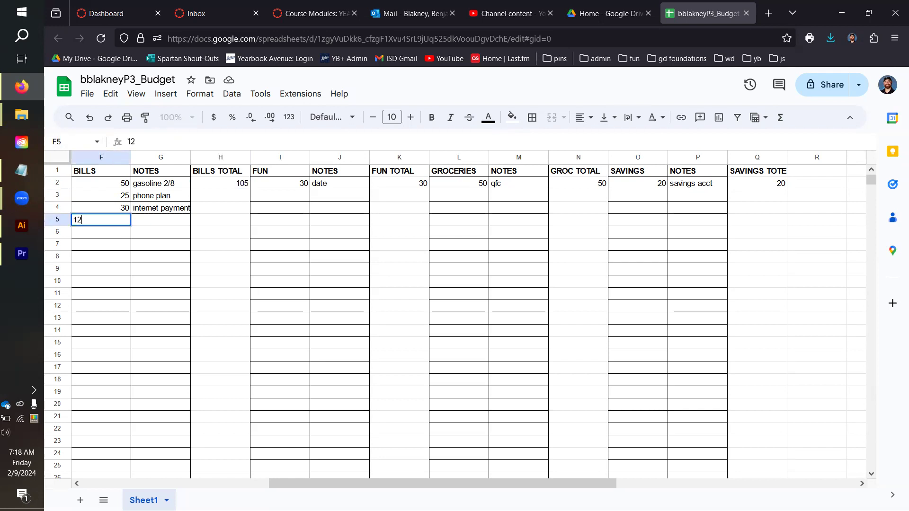
{"action": "type", "text": "12"}
{"action": "key", "text": "Return"}
{"action": "type", "text": "23"}
{"action": "key", "text": "Return"}
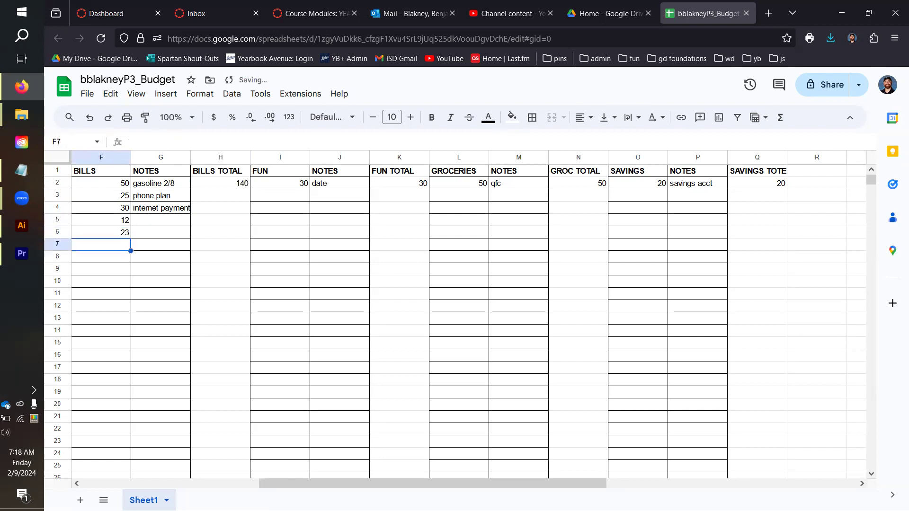
{"action": "type", "text": "37"}
{"action": "key", "text": "Return"}
{"action": "type", "text": "65"}
{"action": "key", "text": "Return"}
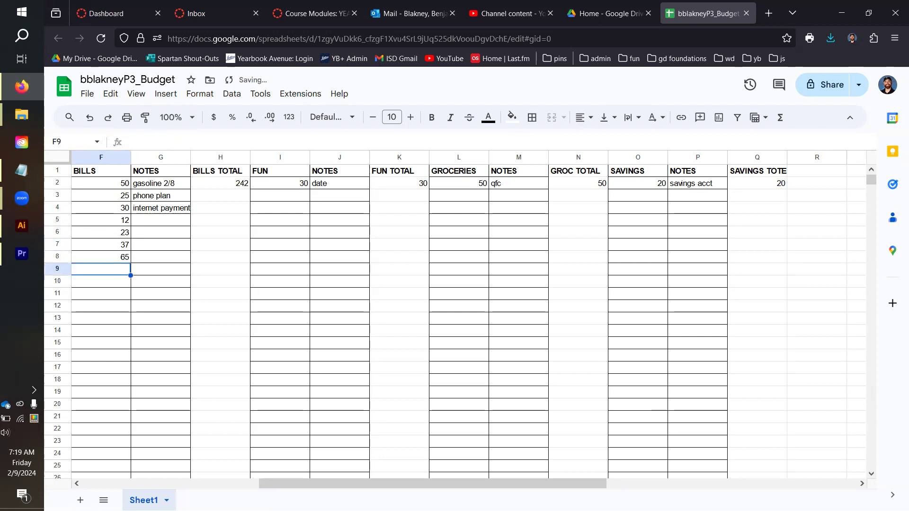
{"action": "left_click", "coordinate": [222, 188]}
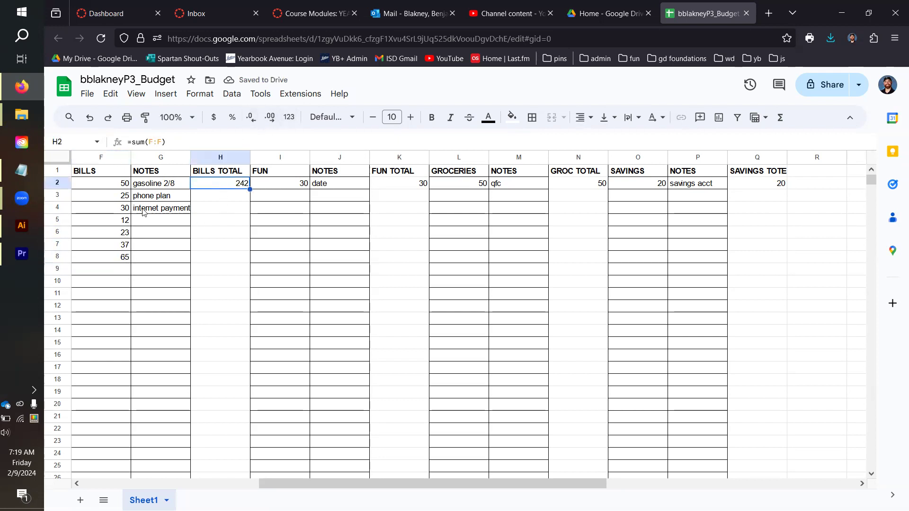
{"action": "left_click", "coordinate": [109, 222]}
{"action": "key", "text": "Delete"}
{"action": "left_click", "coordinate": [114, 235]}
{"action": "key", "text": "Delete"}
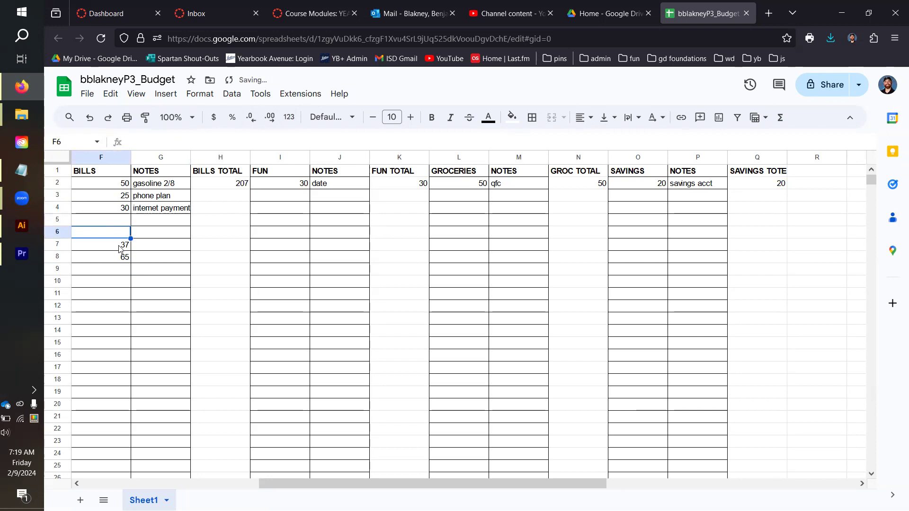
{"action": "left_click", "coordinate": [118, 247]}
{"action": "key", "text": "Delete"}
{"action": "left_click", "coordinate": [122, 258]}
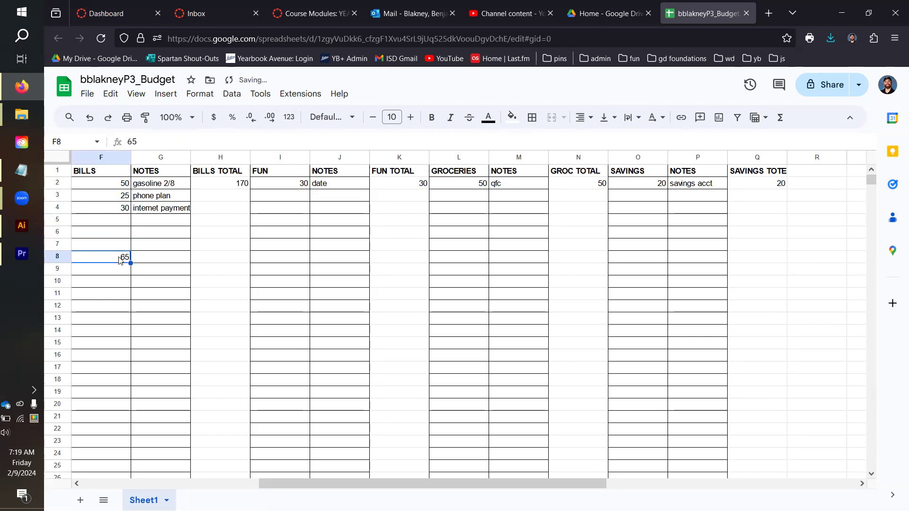
{"action": "key", "text": "Delete"}
{"action": "left_click", "coordinate": [245, 186]}
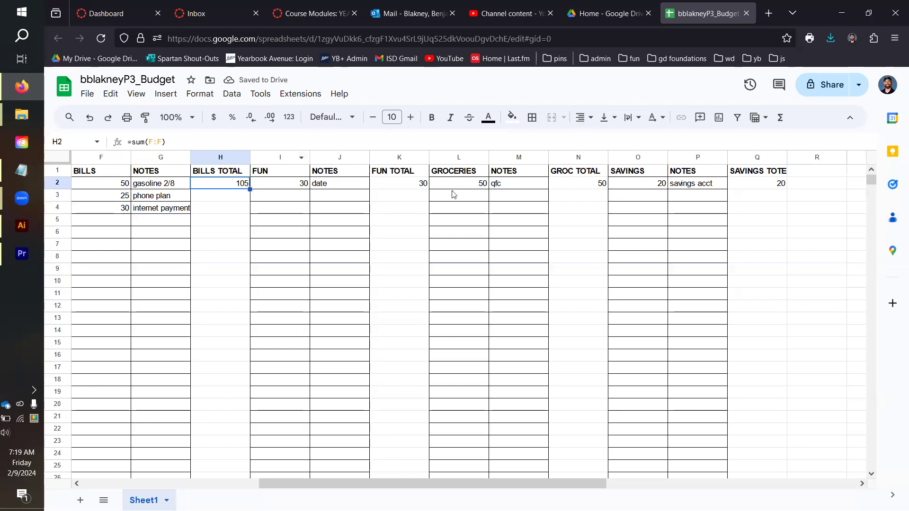
{"action": "left_click", "coordinate": [422, 186]}
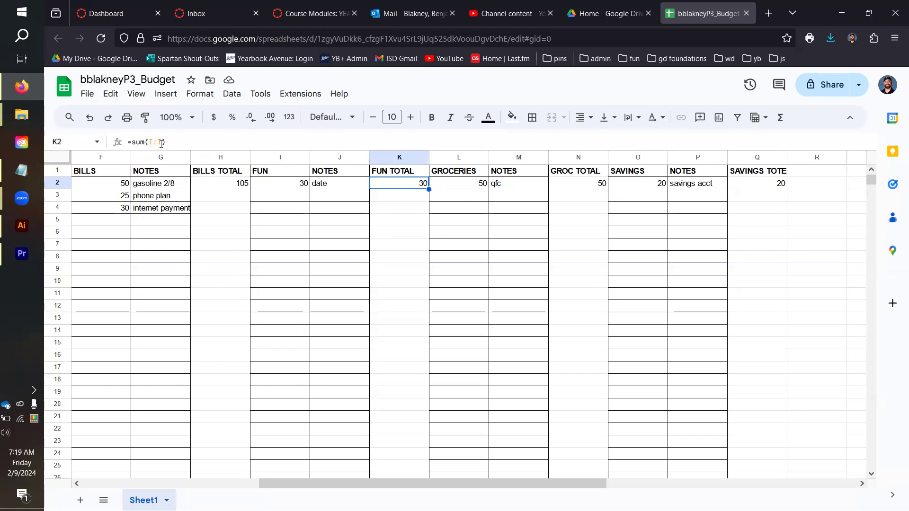
{"action": "left_click", "coordinate": [282, 157]}
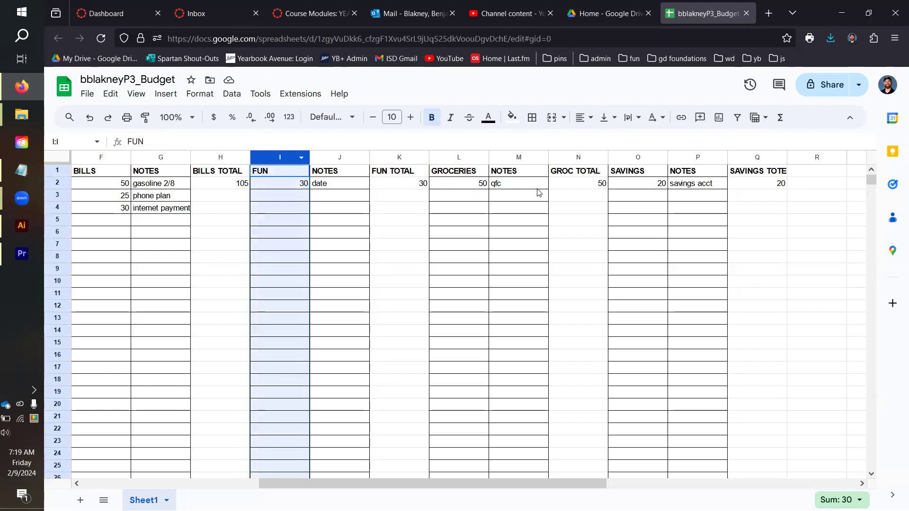
{"action": "left_click", "coordinate": [567, 183]}
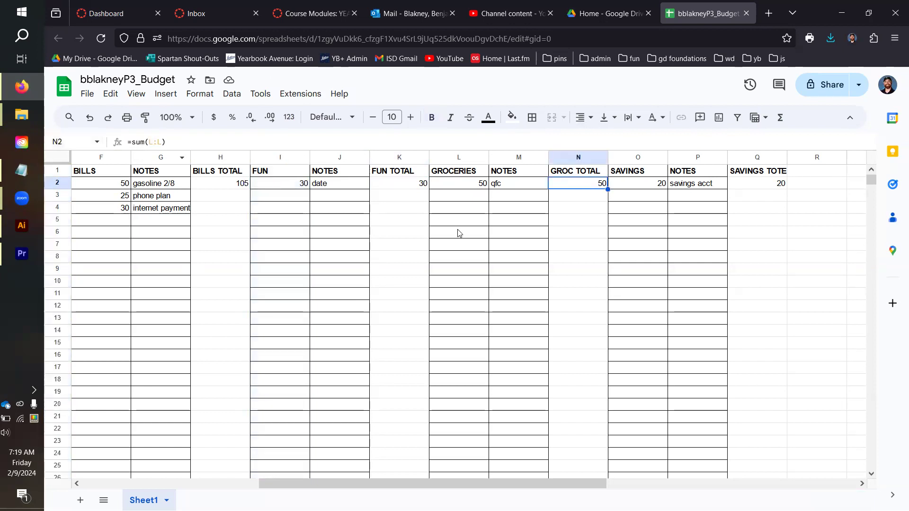
{"action": "left_click", "coordinate": [461, 158]}
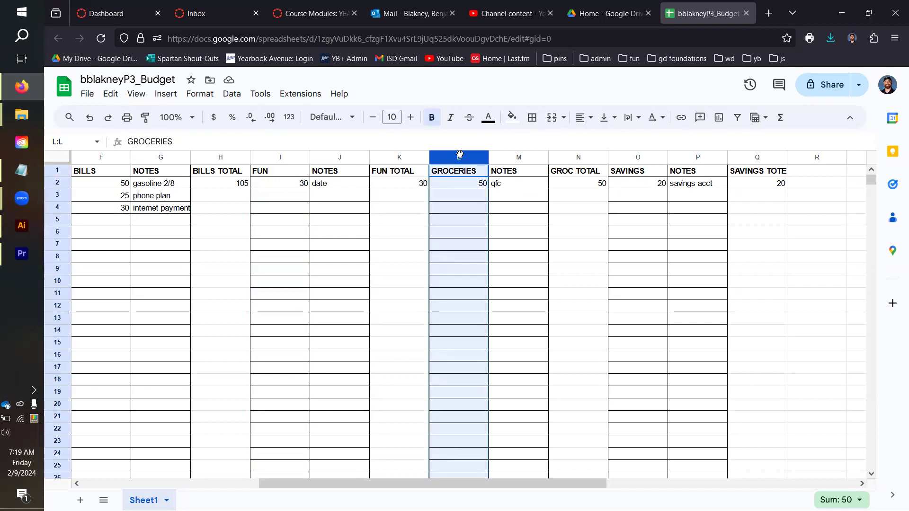
{"action": "left_click", "coordinate": [750, 187]}
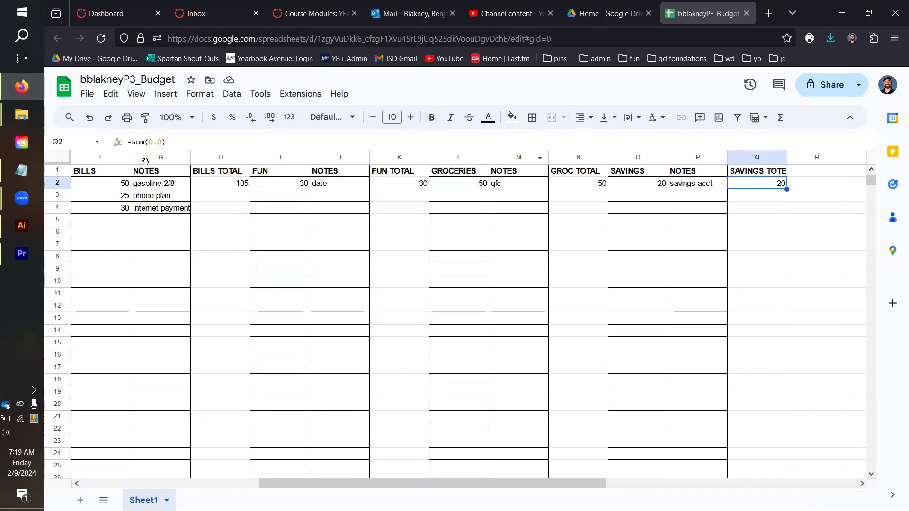
{"action": "left_click", "coordinate": [634, 159]}
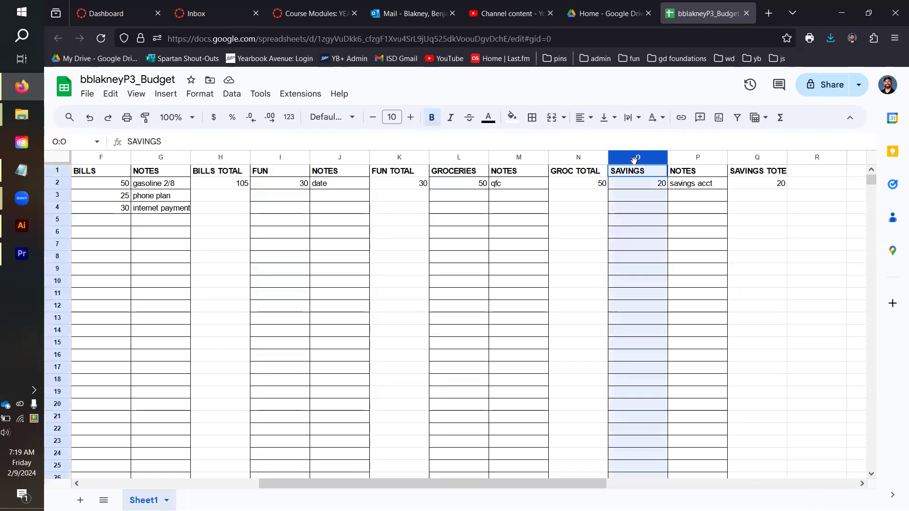
{"action": "left_click", "coordinate": [553, 240]}
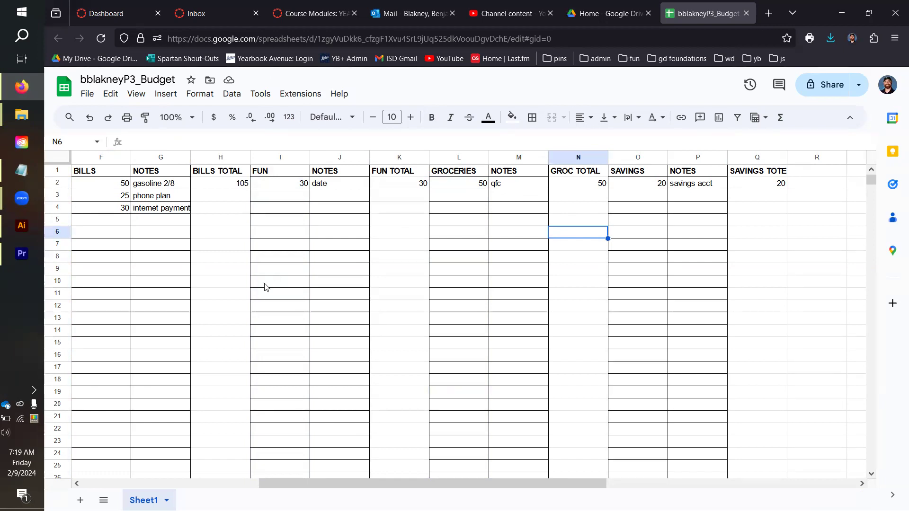
{"action": "left_click", "coordinate": [233, 186]}
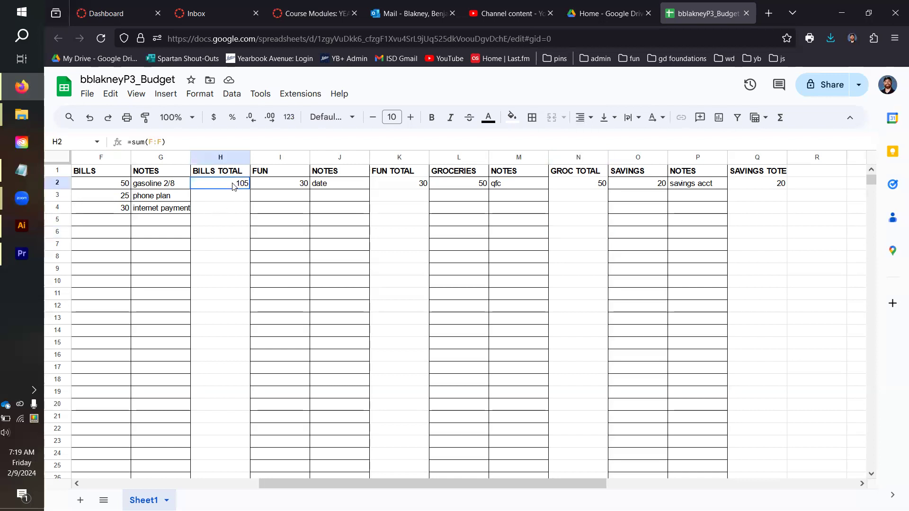
{"action": "left_click", "coordinate": [396, 186]}
{"action": "left_click", "coordinate": [601, 183]}
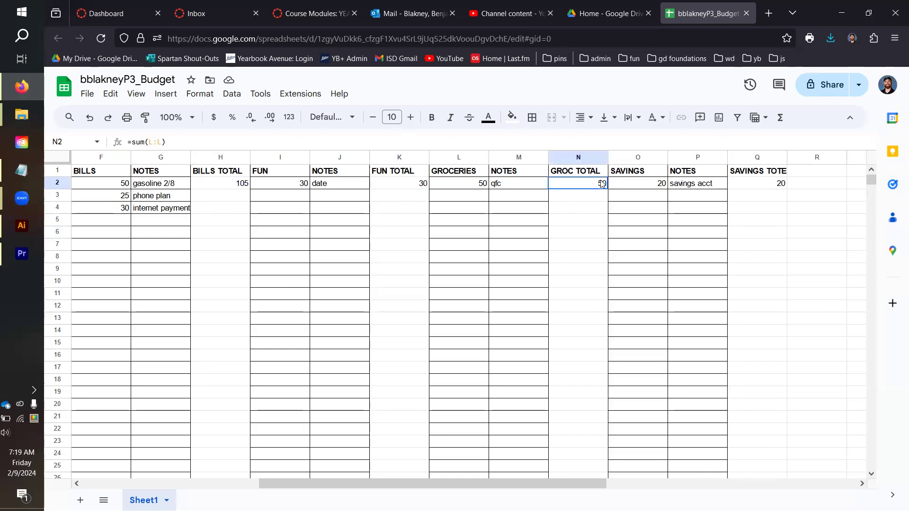
{"action": "left_click", "coordinate": [774, 190]}
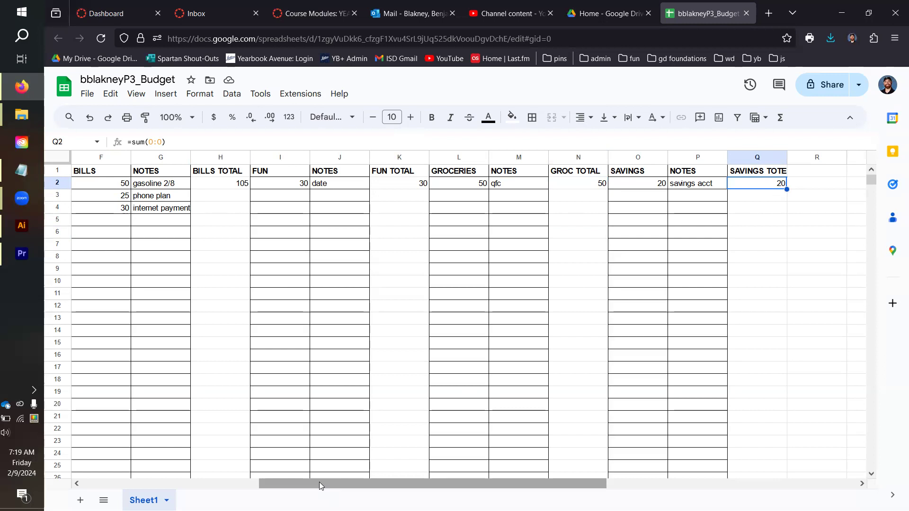
{"action": "left_click", "coordinate": [229, 186]}
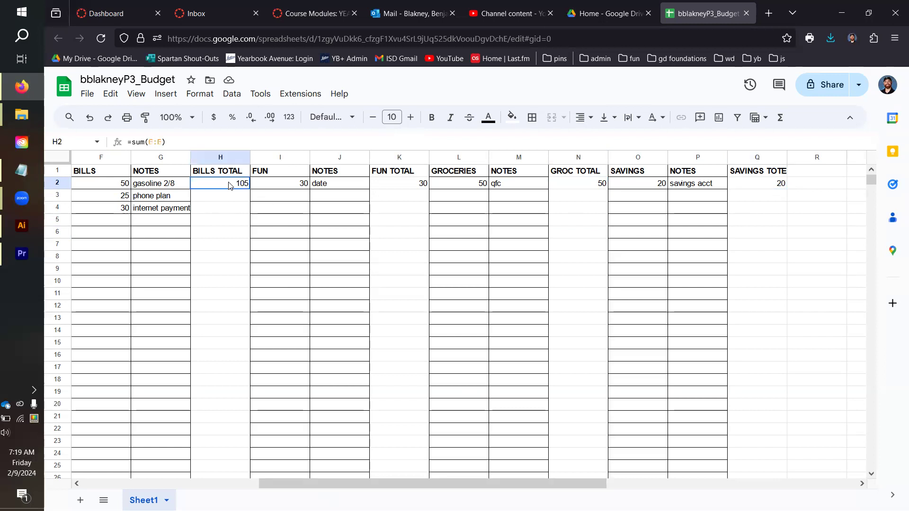
{"action": "left_click", "coordinate": [402, 185]}
{"action": "left_click", "coordinate": [591, 185]}
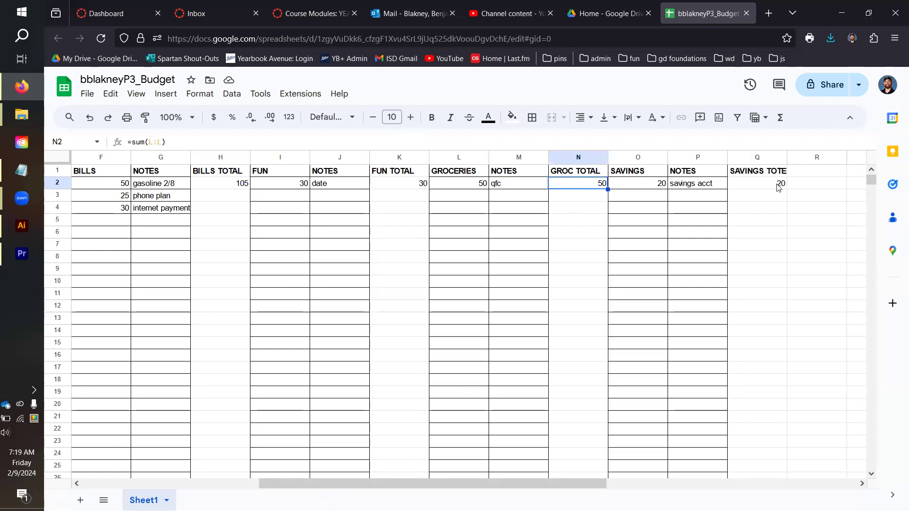
{"action": "left_click", "coordinate": [779, 186]}
{"action": "left_click", "coordinate": [235, 188]}
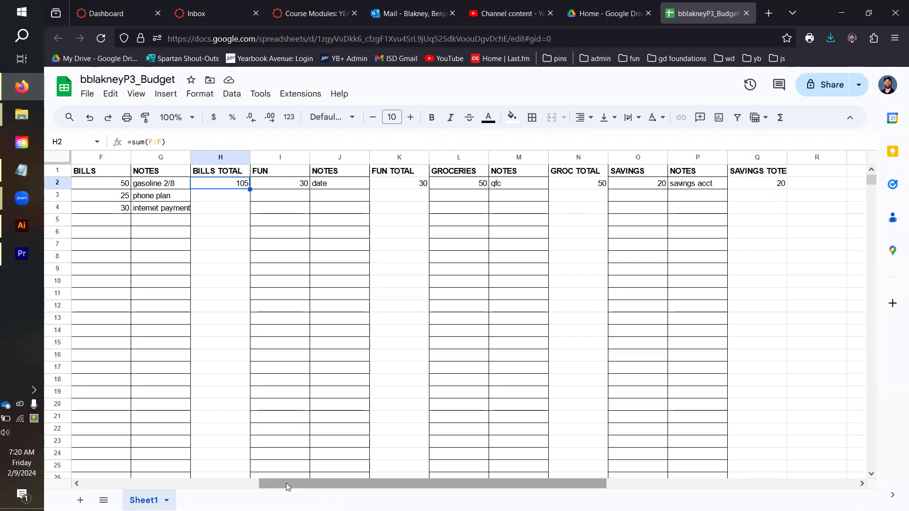
Scroll back to column A and inspect the bills balance formula =sum(A11-H2) in A14
{"action": "left_click_drag", "start_coordinate": [287, 486], "coordinate": [109, 473]}
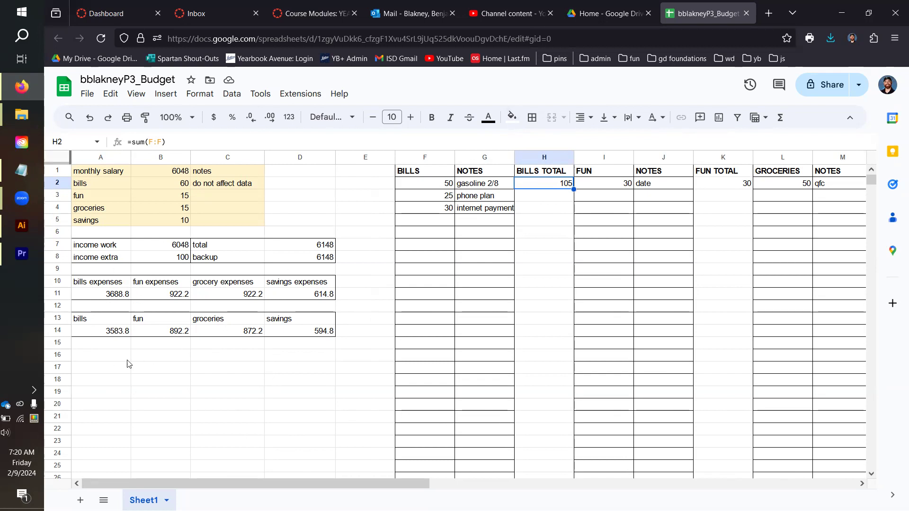
{"action": "left_click", "coordinate": [116, 334]}
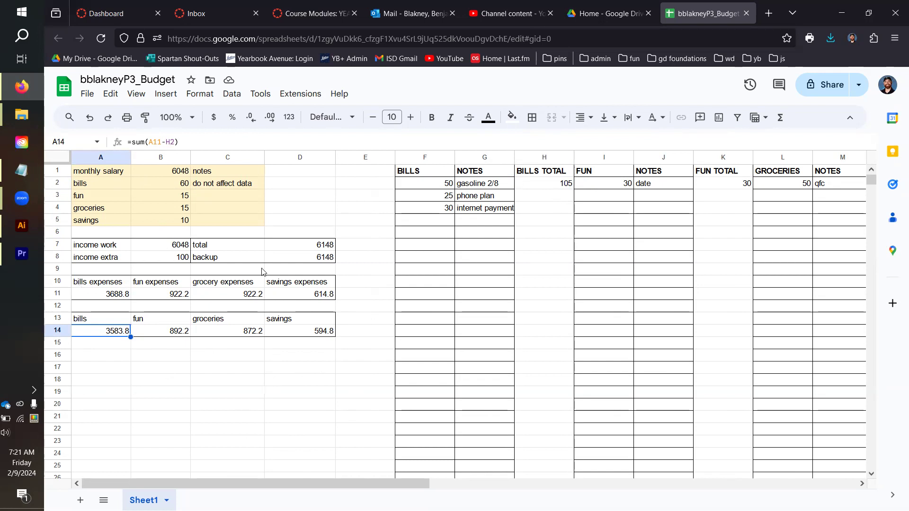
Log a 1000 bill noted 'whatever', then verify bills total 1105 and balance 2583.8
{"action": "left_click", "coordinate": [420, 221]}
{"action": "type", "text": "1000"}
{"action": "key", "text": "Tab"}
{"action": "type", "text": "whate"}
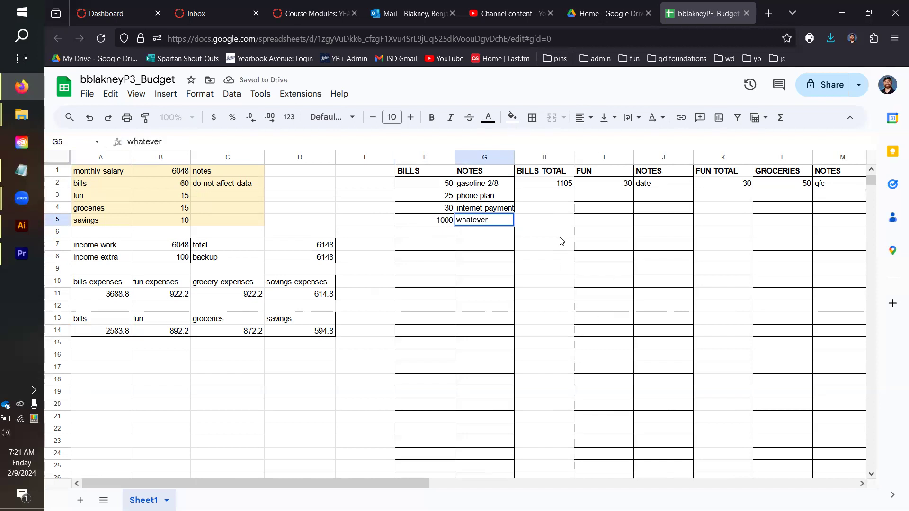
{"action": "key", "text": "Tab"}
{"action": "left_click", "coordinate": [556, 184]}
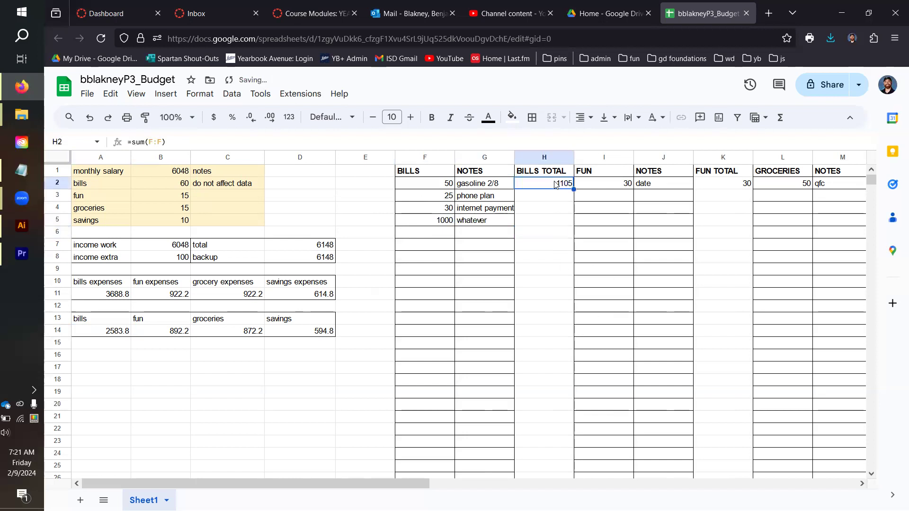
{"action": "left_click", "coordinate": [109, 335]}
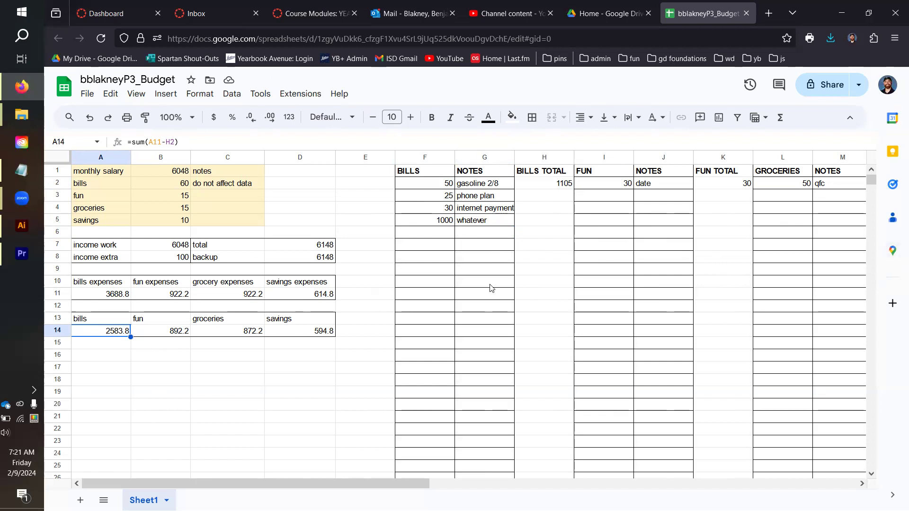
{"action": "left_click", "coordinate": [155, 331]}
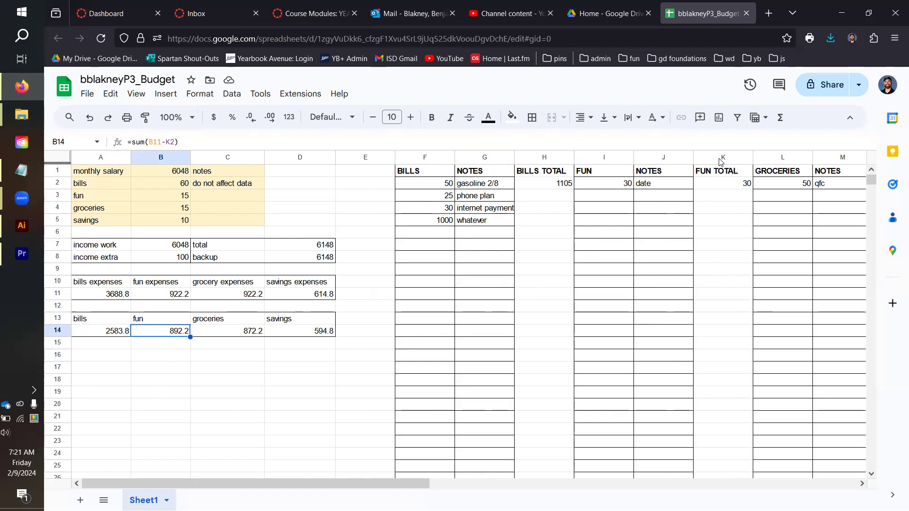
{"action": "left_click", "coordinate": [230, 333]}
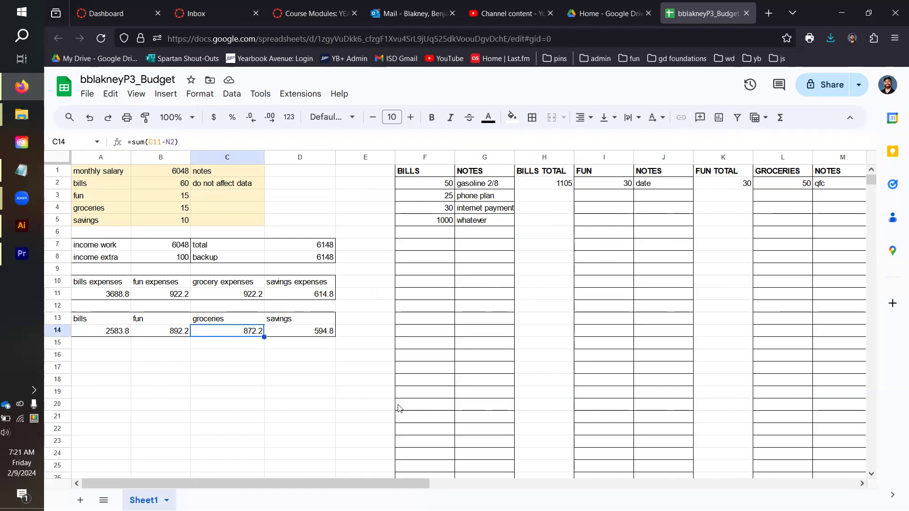
{"action": "scroll", "coordinate": [340, 487], "scroll_direction": "right", "scroll_amount": 2}
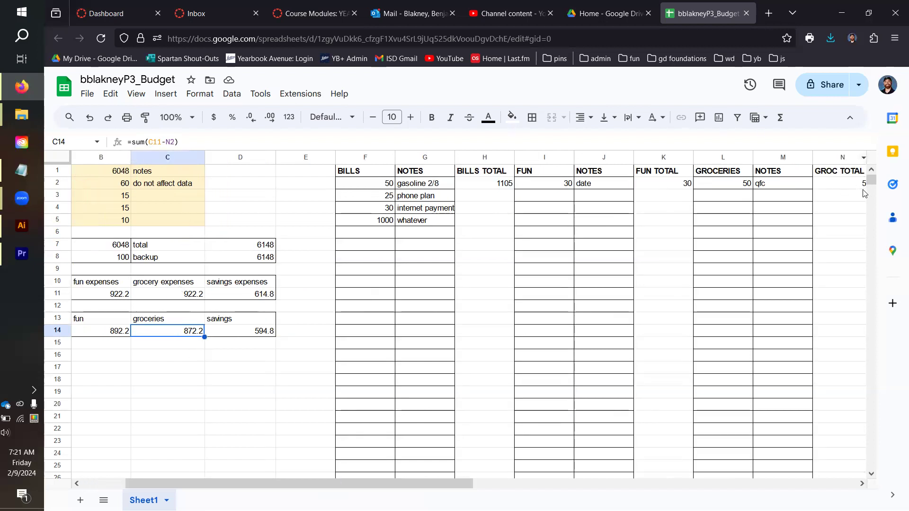
{"action": "left_click", "coordinate": [254, 332]}
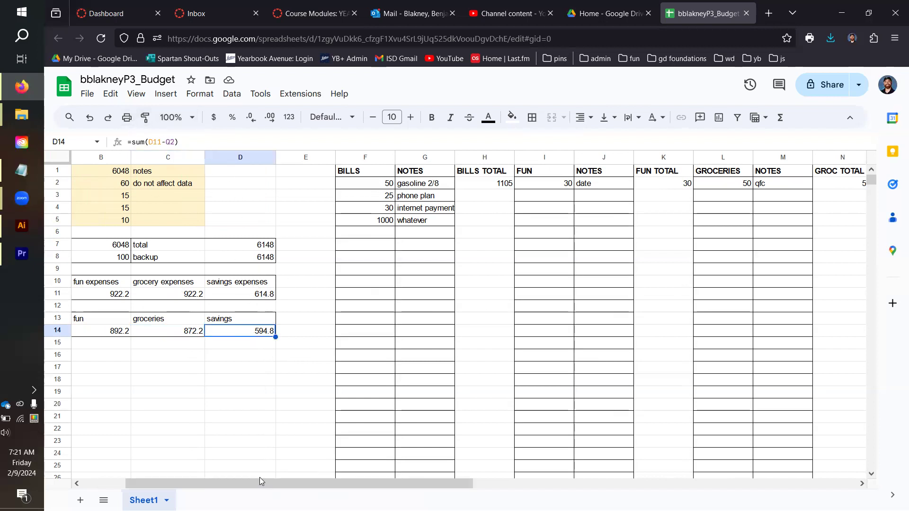
{"action": "left_click_drag", "start_coordinate": [261, 483], "coordinate": [343, 492]}
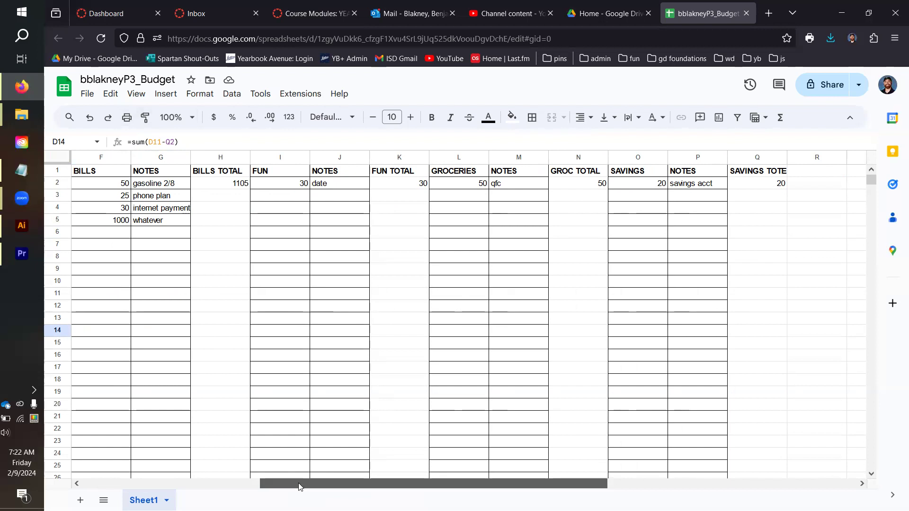
{"action": "left_click_drag", "start_coordinate": [298, 483], "coordinate": [121, 483]}
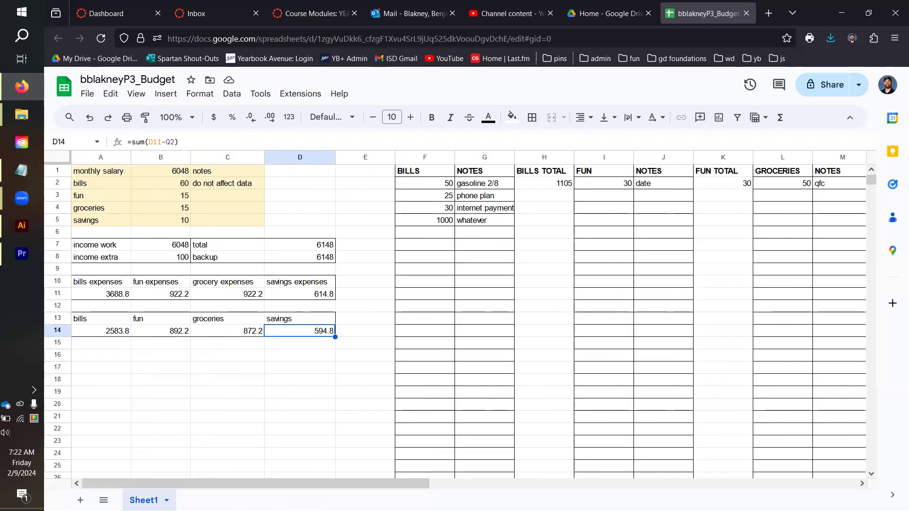
Set income work in B7 to 100 and income extra in B8 to 0
{"action": "left_click", "coordinate": [171, 244]}
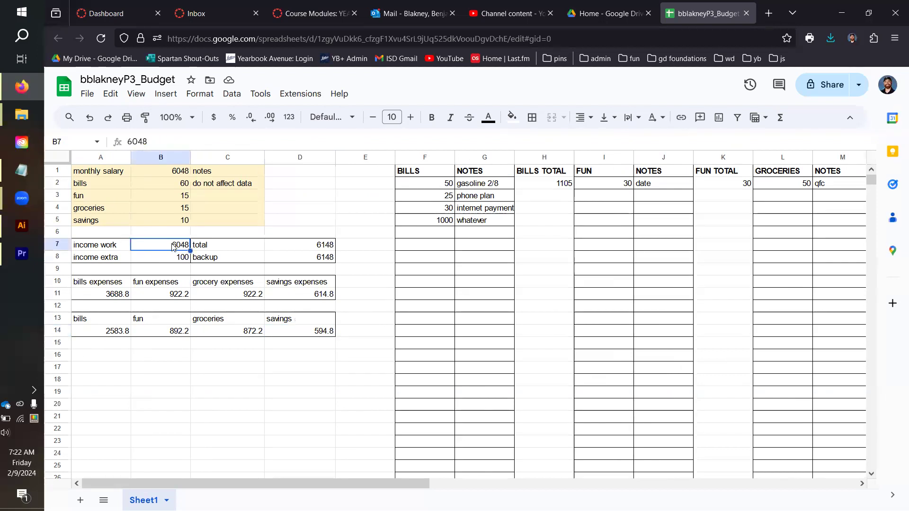
{"action": "type", "text": "100"}
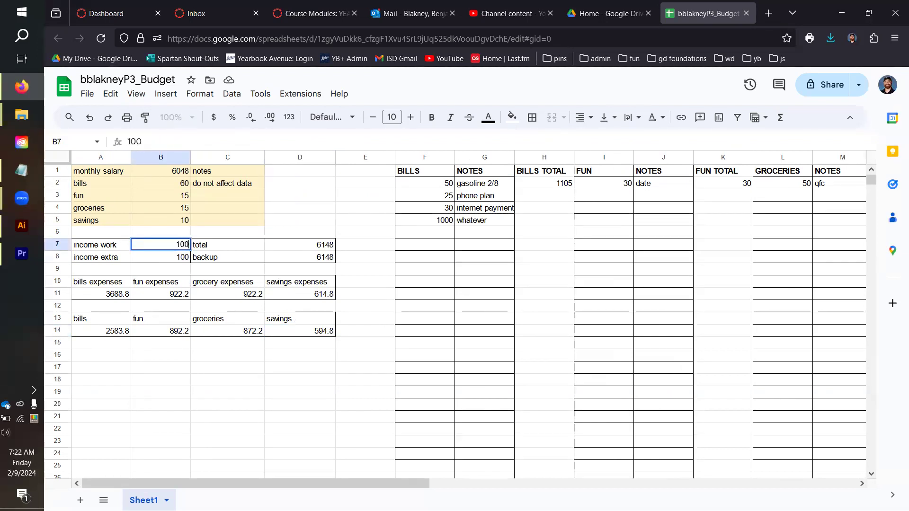
{"action": "key", "text": "Return"}
{"action": "type", "text": "0"}
{"action": "key", "text": "Return"}
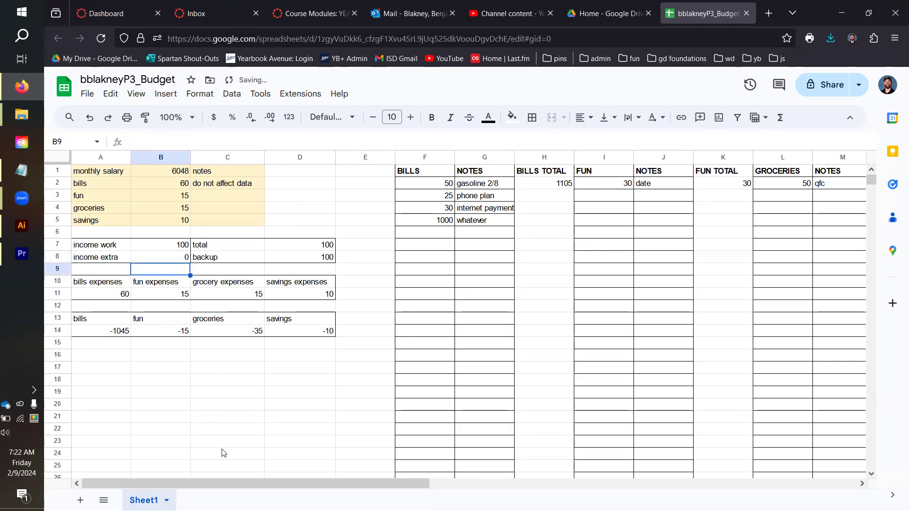
{"action": "left_click", "coordinate": [439, 183]}
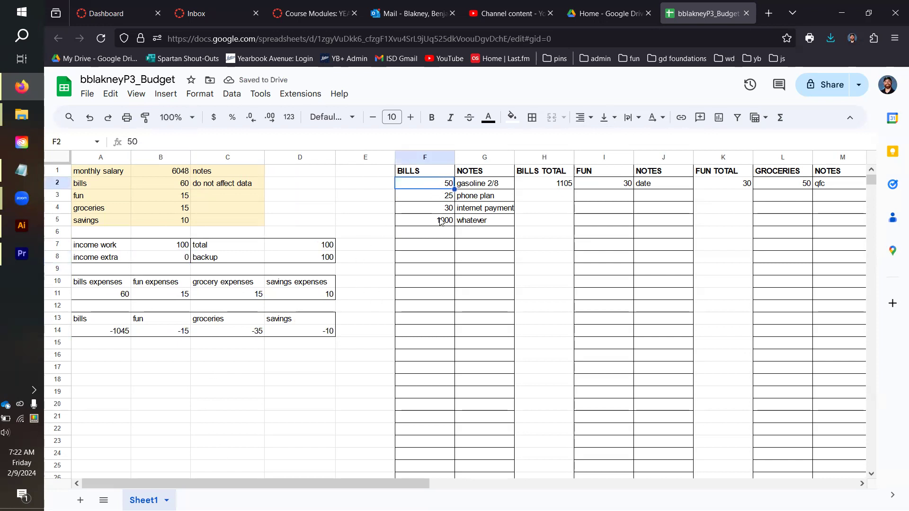
Clear the four bills amounts and their four notes in F2:G5
{"action": "left_click", "coordinate": [441, 221], "text": "shift"}
{"action": "key", "text": "Delete"}
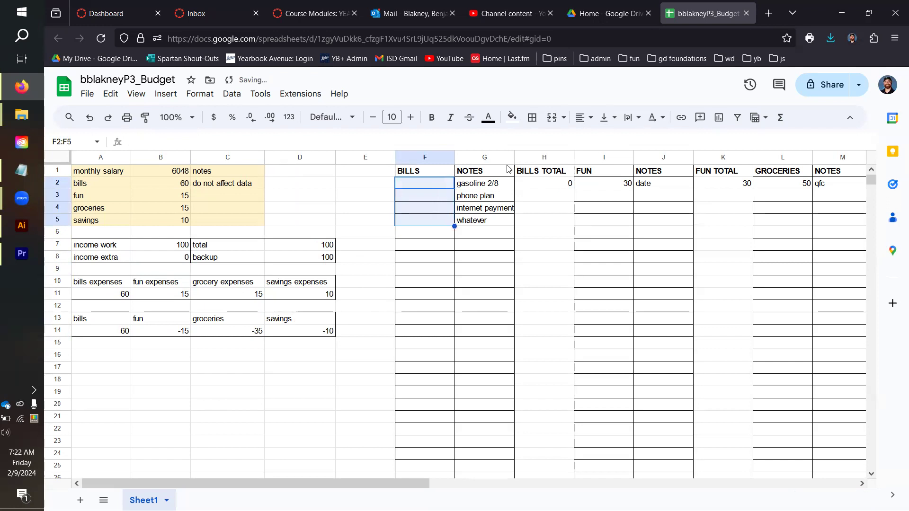
{"action": "left_click", "coordinate": [493, 184]}
{"action": "left_click", "coordinate": [490, 225]}
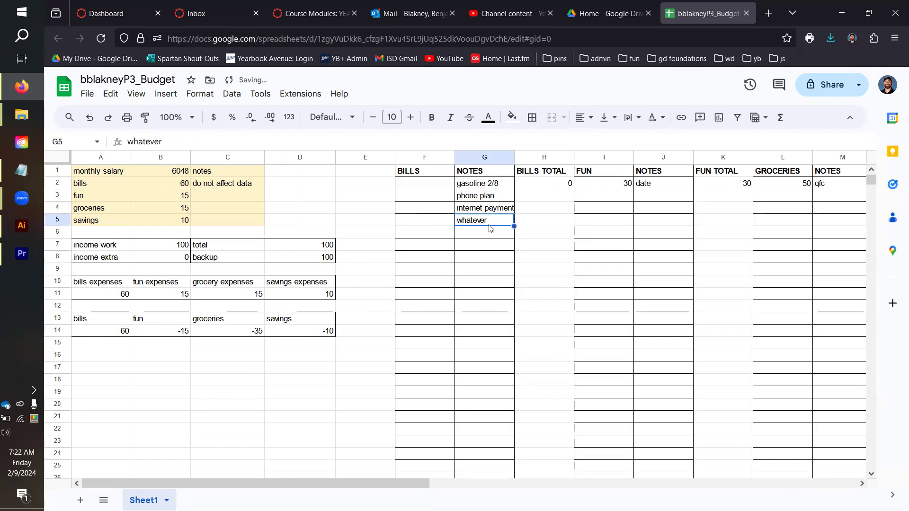
{"action": "left_click", "coordinate": [495, 187], "text": "shift"}
{"action": "key", "text": "Delete"}
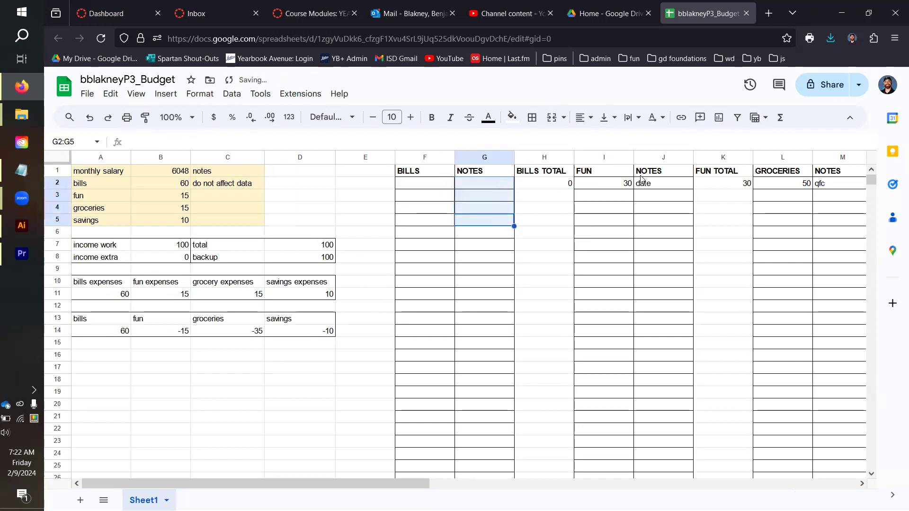
Clear the fun entry (30 and its date note) and the groceries entry (50, qfc)
{"action": "left_click", "coordinate": [626, 184]}
{"action": "key", "text": "Delete"}
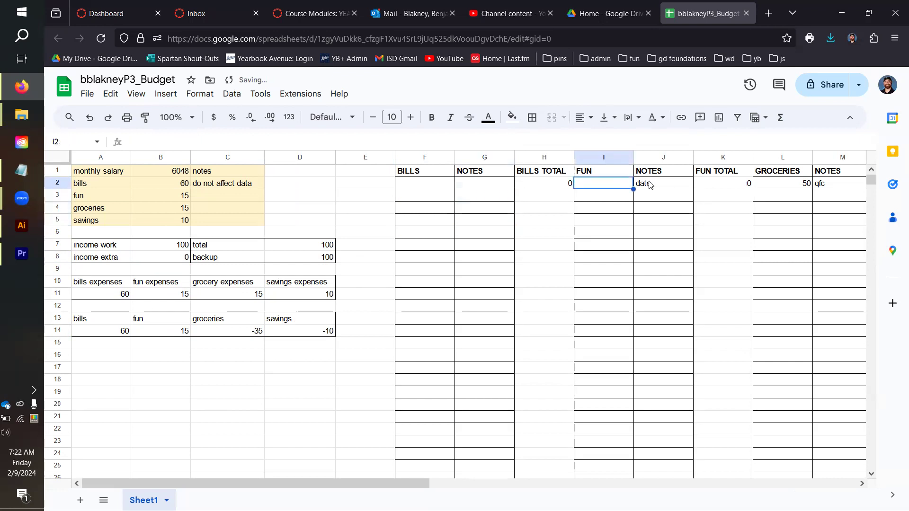
{"action": "left_click", "coordinate": [652, 184]}
{"action": "key", "text": "Delete"}
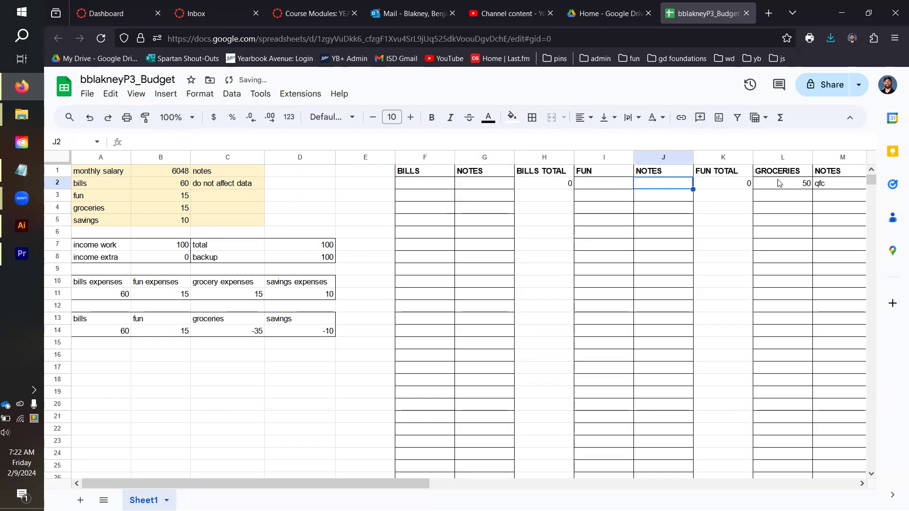
{"action": "left_click", "coordinate": [783, 184]}
{"action": "key", "text": "Delete"}
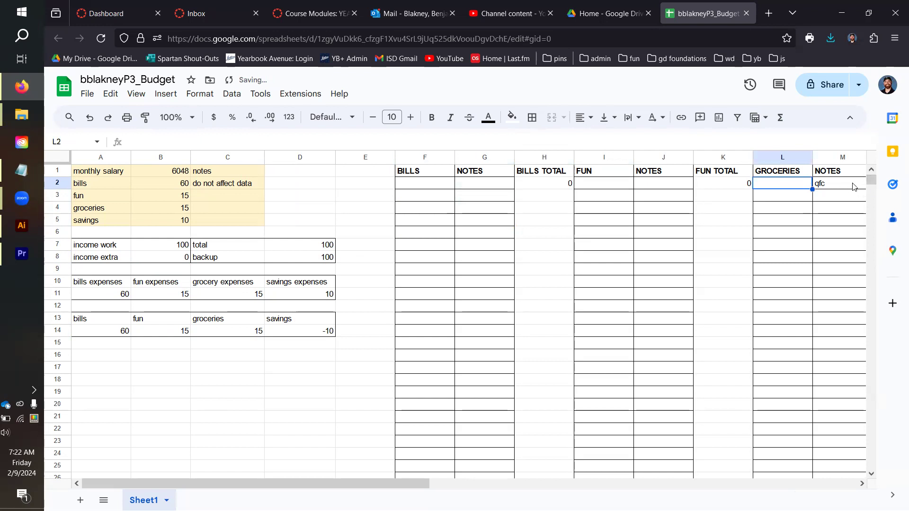
{"action": "left_click", "coordinate": [853, 186]}
{"action": "key", "text": "Delete"}
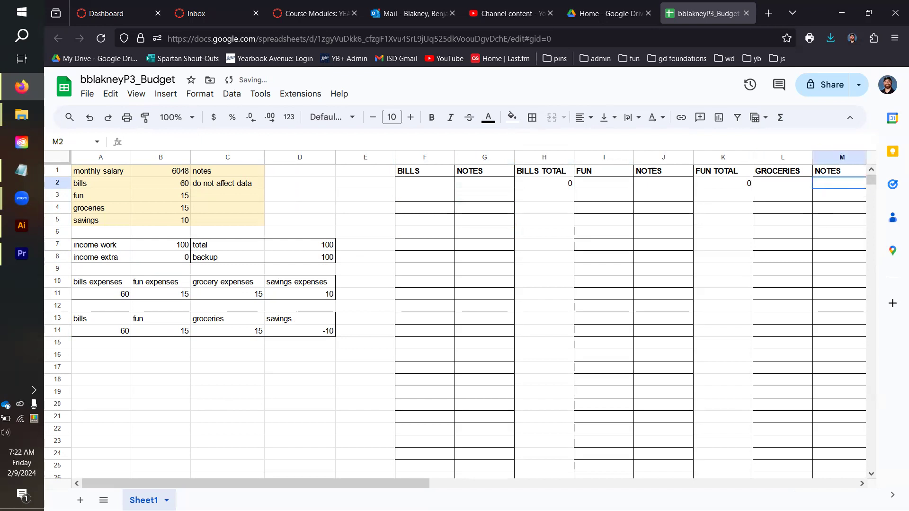
Clear the savings amount of 20 and its 'savings acct' note
{"action": "scroll", "coordinate": [344, 485], "scroll_direction": "right", "scroll_amount": 10}
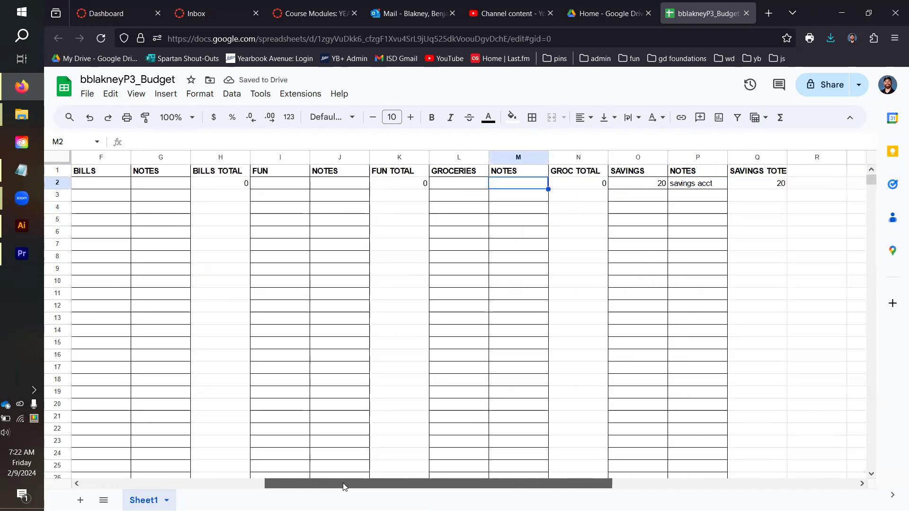
{"action": "left_click", "coordinate": [536, 183]}
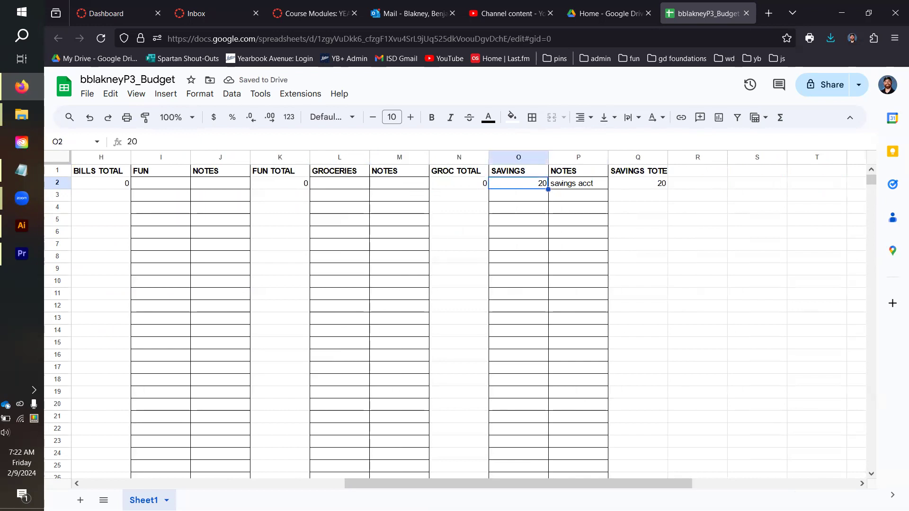
{"action": "key", "text": "Delete"}
{"action": "left_click", "coordinate": [603, 187]}
{"action": "key", "text": "Delete"}
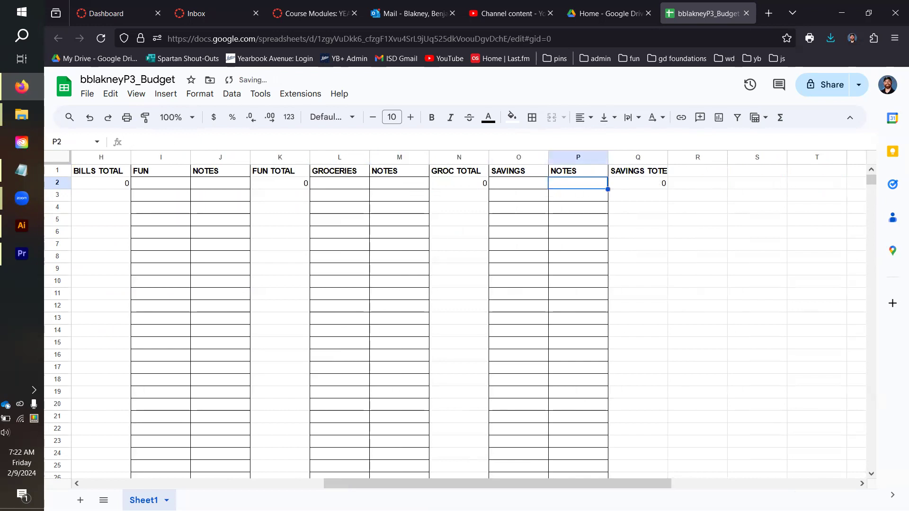
{"action": "left_click_drag", "start_coordinate": [335, 485], "coordinate": [93, 485]}
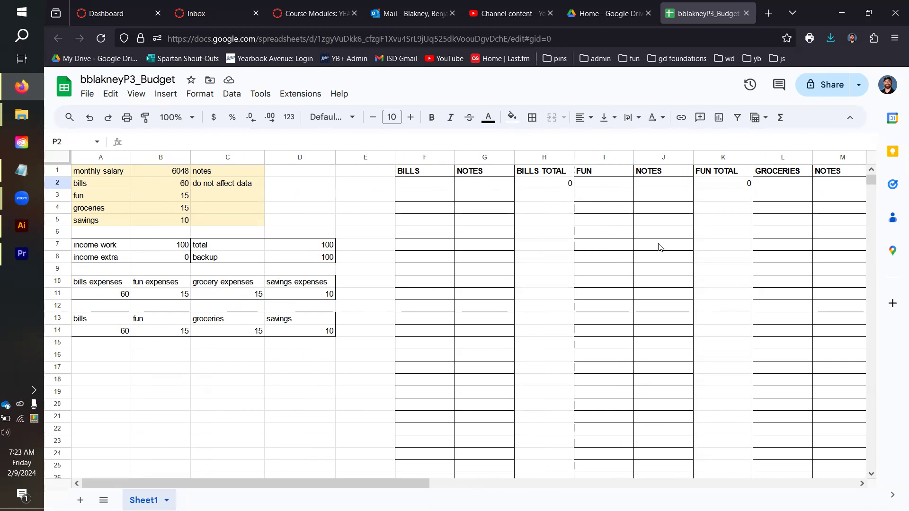
Confirm the backup total in D8, =sum(A11:D11), now reads 100
{"action": "scroll", "coordinate": [660, 248], "scroll_direction": "right", "scroll_amount": 5}
{"action": "scroll", "coordinate": [659, 247], "scroll_direction": "left", "scroll_amount": 5}
{"action": "left_click", "coordinate": [326, 257]}
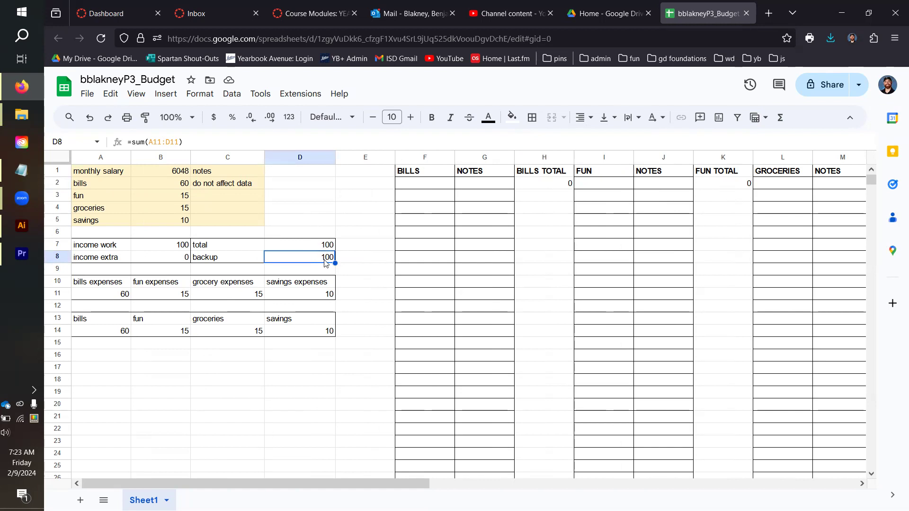
{"action": "left_click", "coordinate": [282, 396]}
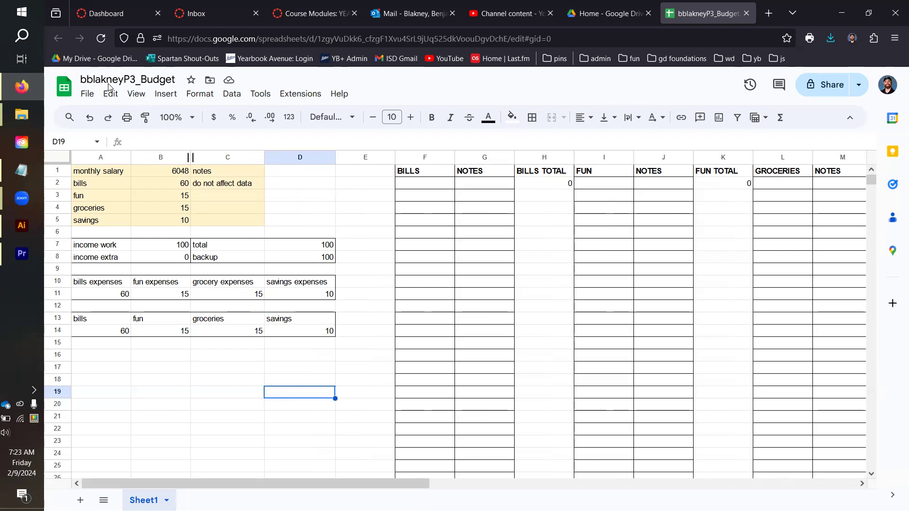
{"action": "left_click", "coordinate": [151, 79]}
{"action": "double_click", "coordinate": [151, 79]}
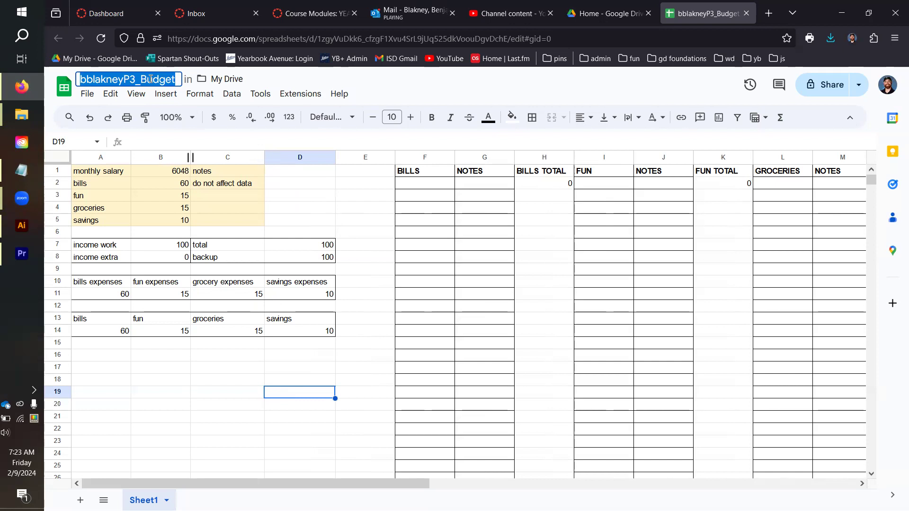
{"action": "type", "text": "bblk"}
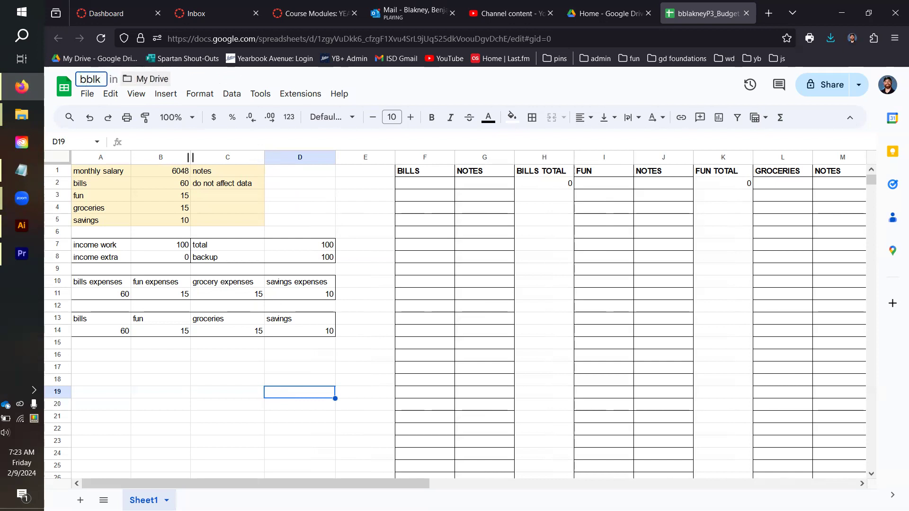
{"action": "key", "text": "BackSpace"}
{"action": "type", "text": "akney"}
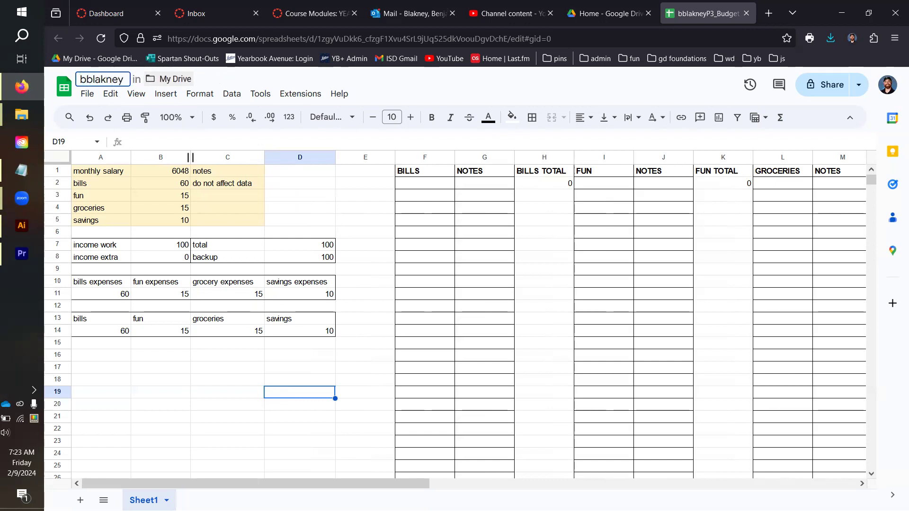
{"action": "type", "text": "P9"}
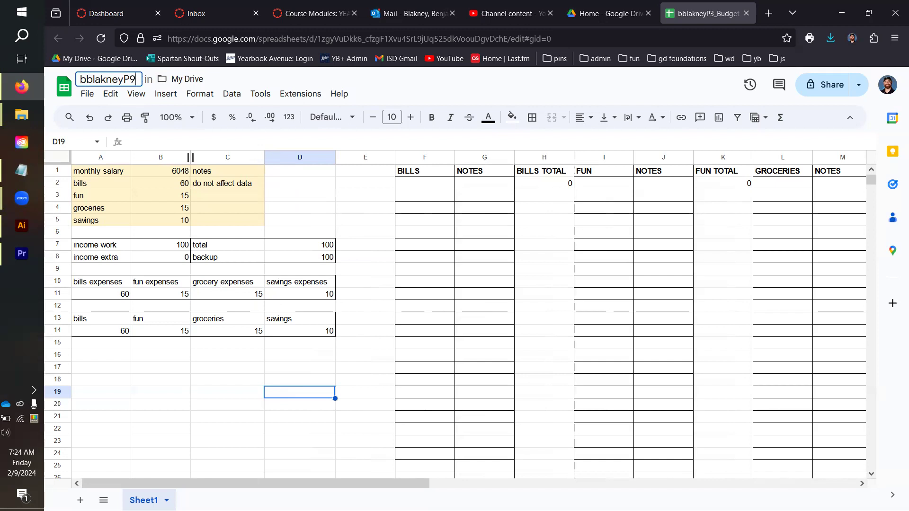
{"action": "type", "text": "_"}
{"action": "key", "text": "BackSpace"}
{"action": "type", "text": "_"}
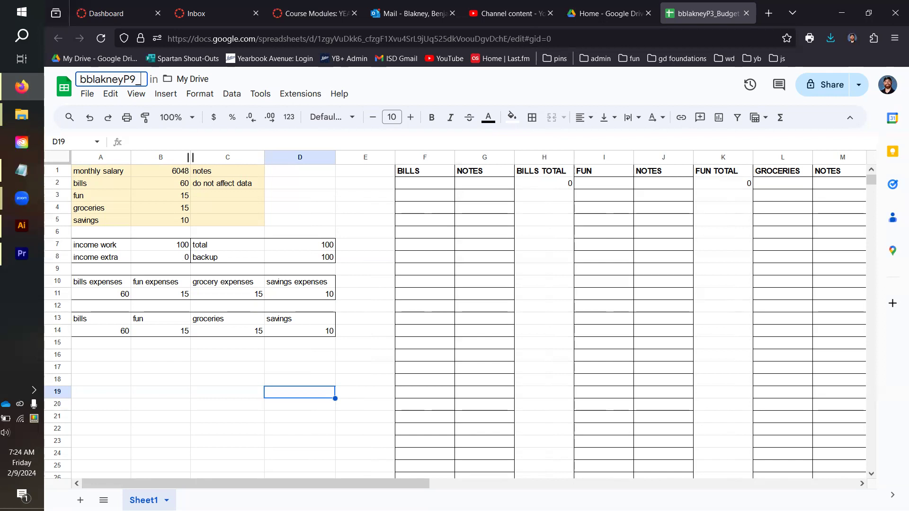
Complete the new title as bblakneyP9_PROJ1.1BSv1, fixing the mistyped ending
{"action": "type", "text": "PROJ1.1"}
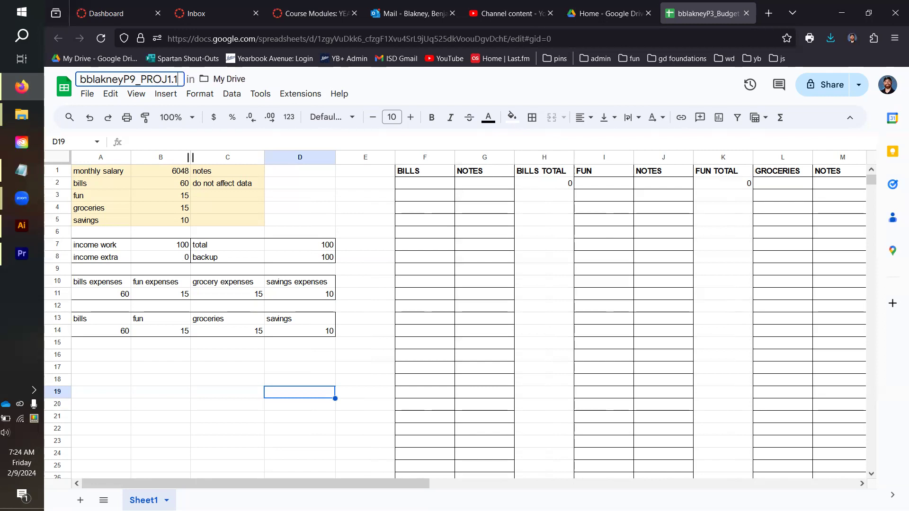
{"action": "type", "text": "BS"}
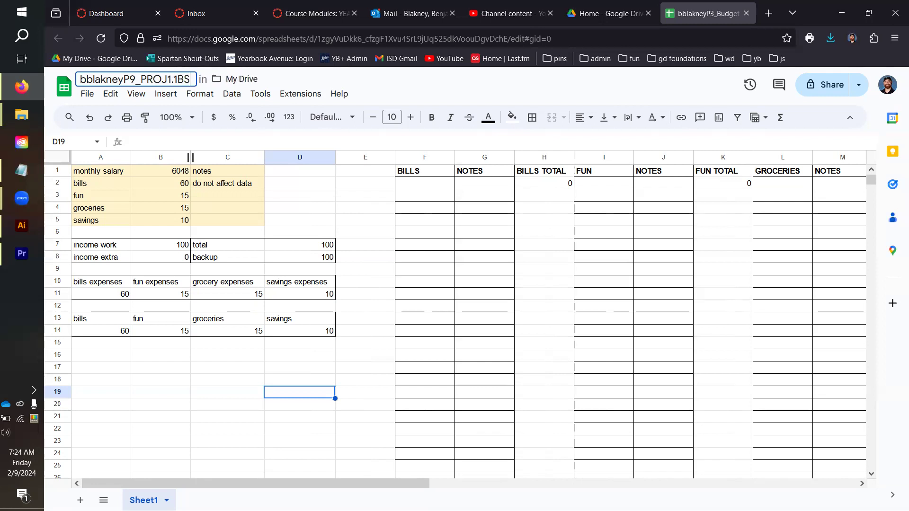
{"action": "key", "text": "BackSpace"}
{"action": "key", "text": "BackSpace"}
{"action": "type", "text": "Budget"}
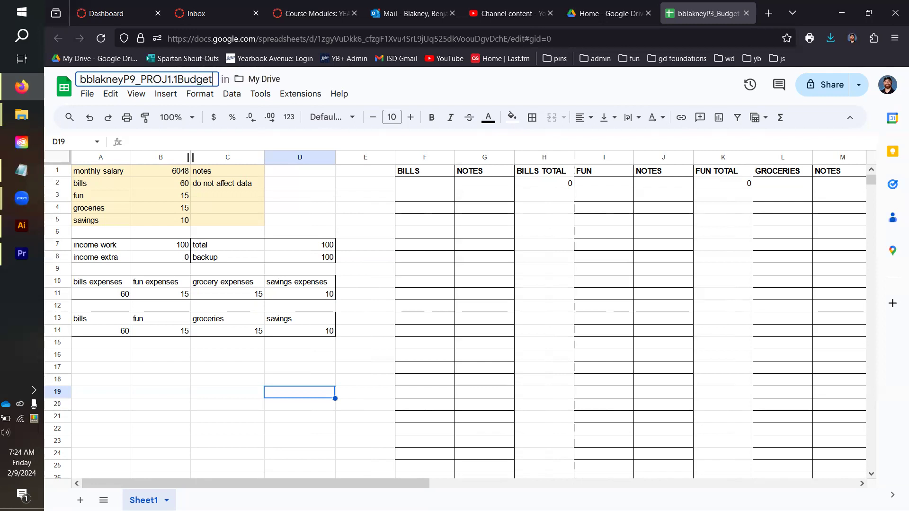
{"action": "key", "text": "BackSpace"}
{"action": "key", "text": "BackSpace"}
{"action": "key", "text": "BackSpace"}
{"action": "key", "text": "BackSpace"}
{"action": "key", "text": "BackSpace"}
{"action": "key", "text": "BackSpace"}
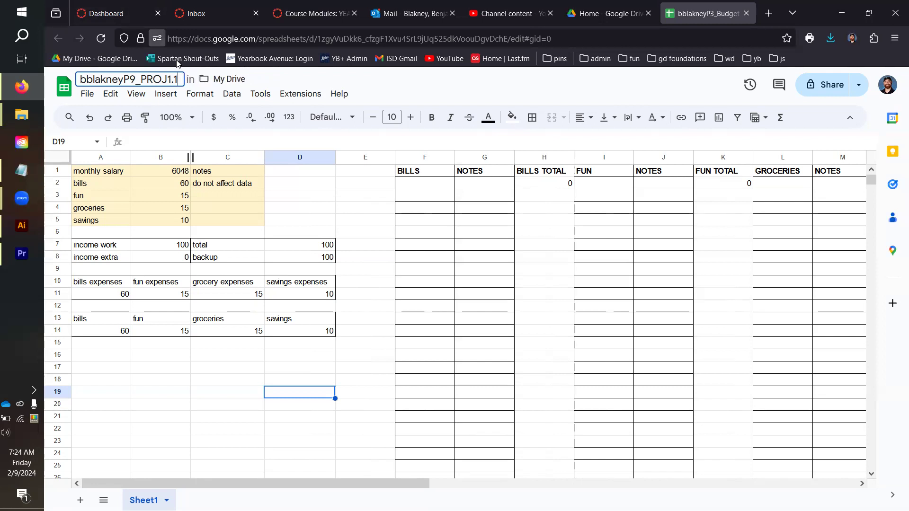
{"action": "left_click_drag", "start_coordinate": [182, 80], "coordinate": [140, 79]}
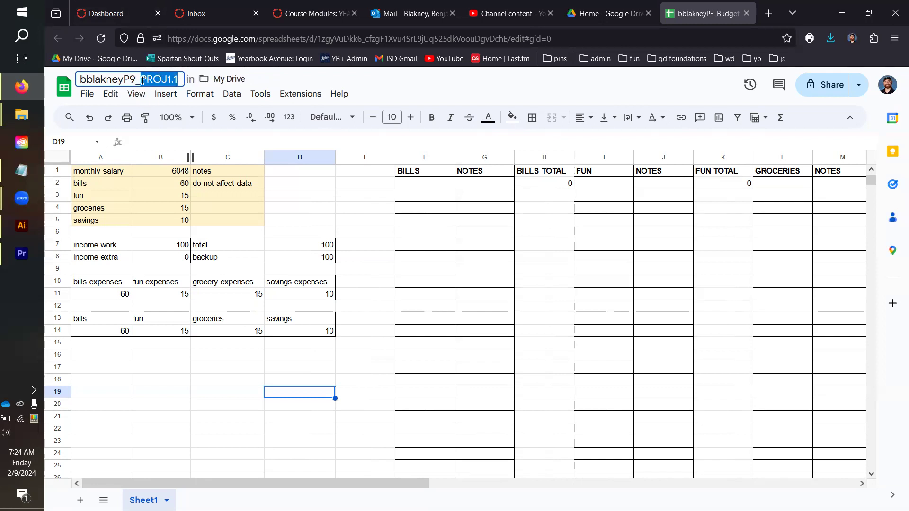
{"action": "left_click", "coordinate": [178, 79]}
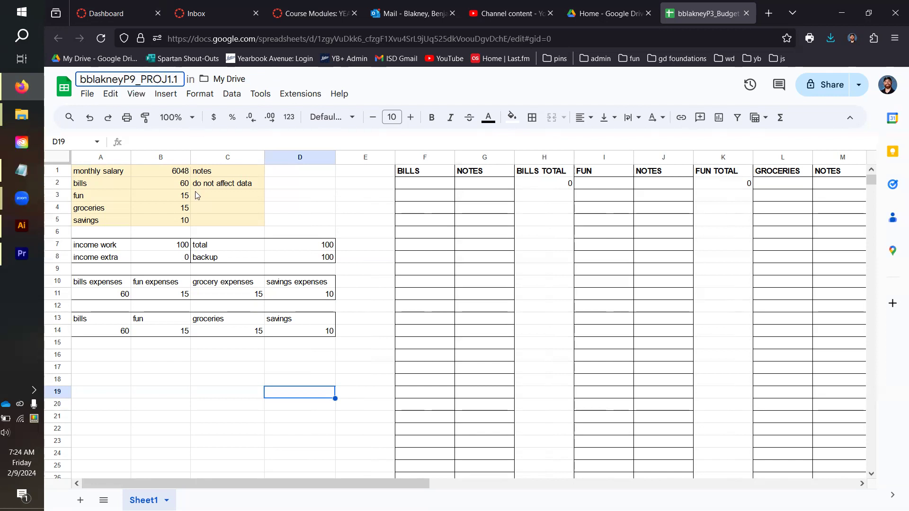
{"action": "type", "text": "BS"}
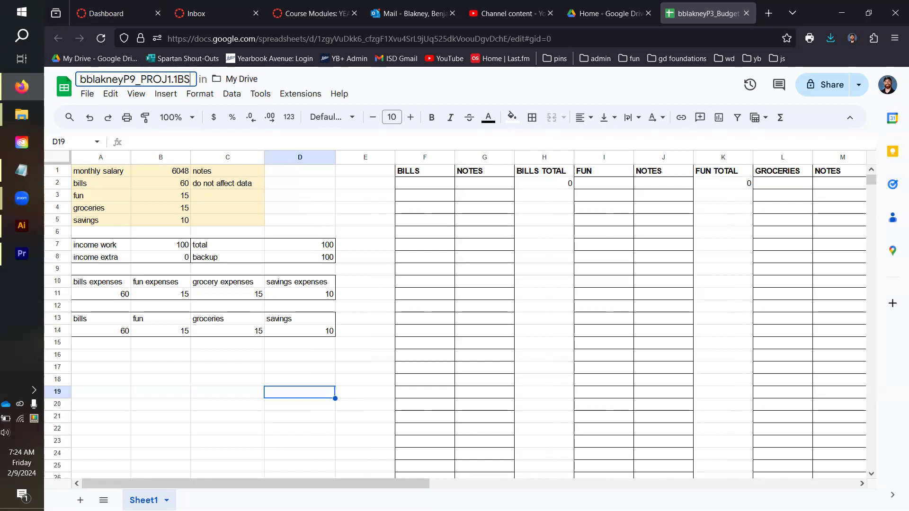
{"action": "type", "text": "v1"}
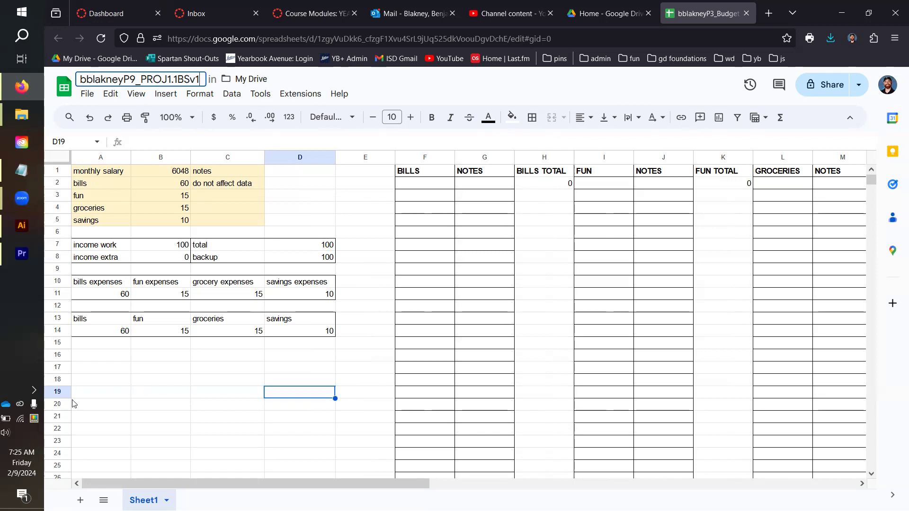
Commit the new title and download the sheet as Microsoft Excel (.xlsx)
{"action": "left_click", "coordinate": [160, 393]}
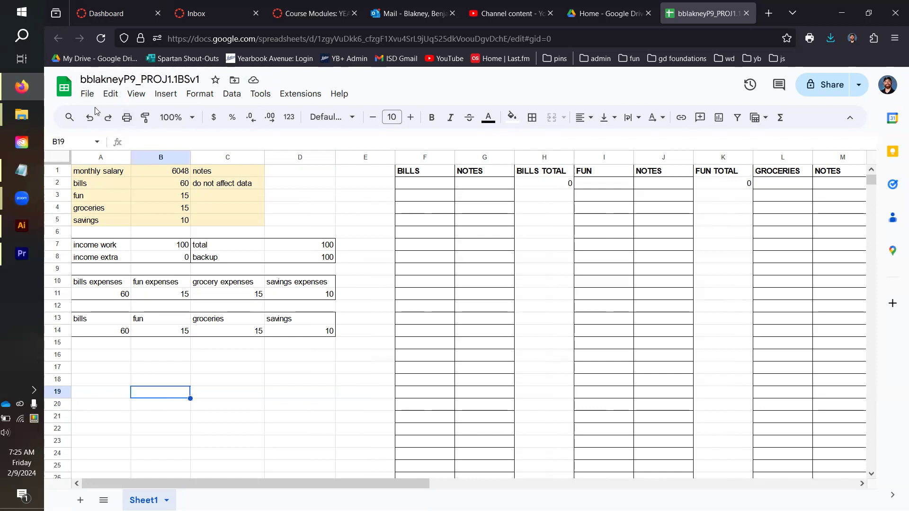
{"action": "left_click", "coordinate": [84, 97]}
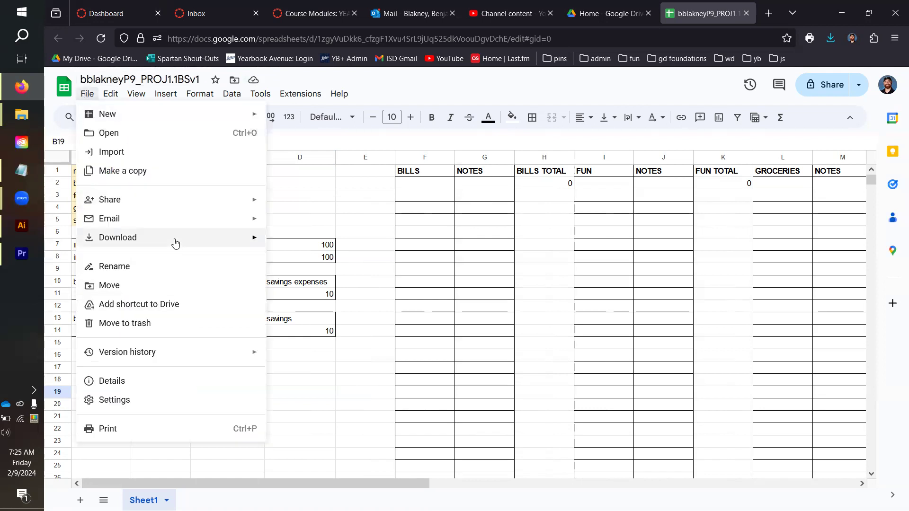
{"action": "mouse_move", "coordinate": [175, 242]}
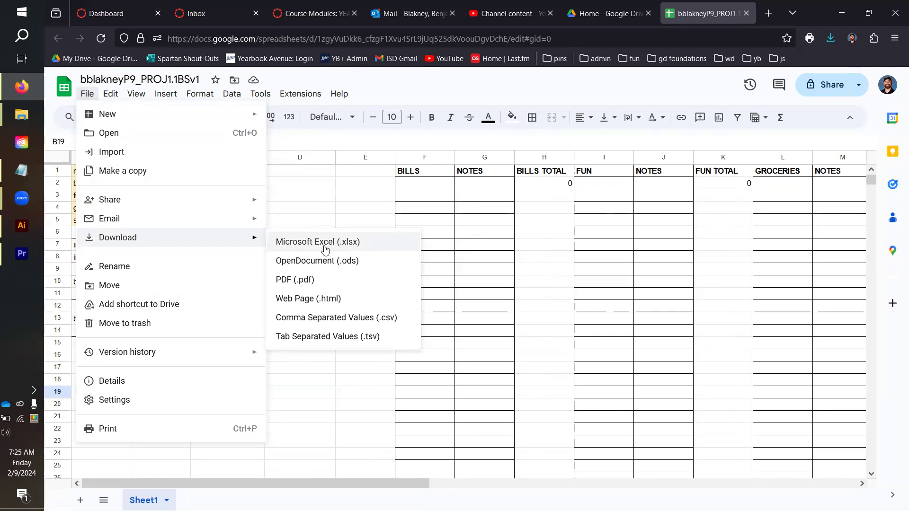
{"action": "left_click", "coordinate": [350, 259]}
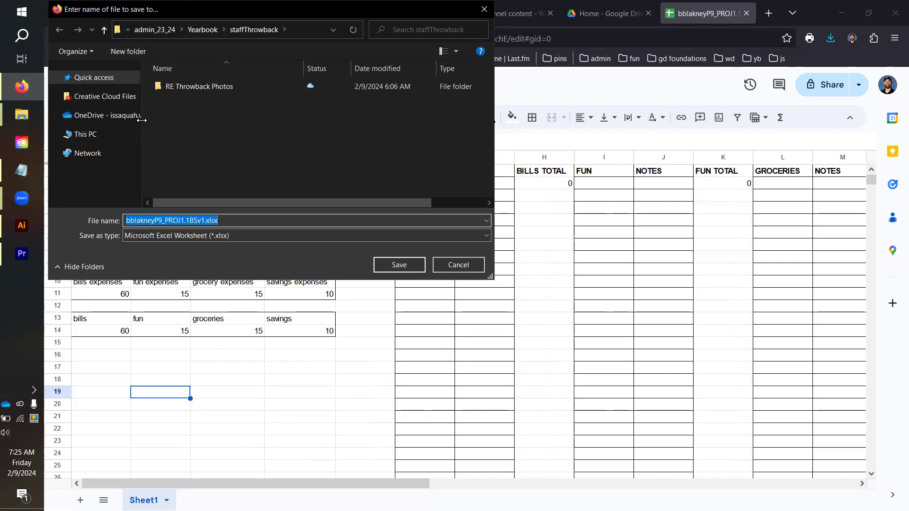
{"action": "left_click", "coordinate": [126, 117]}
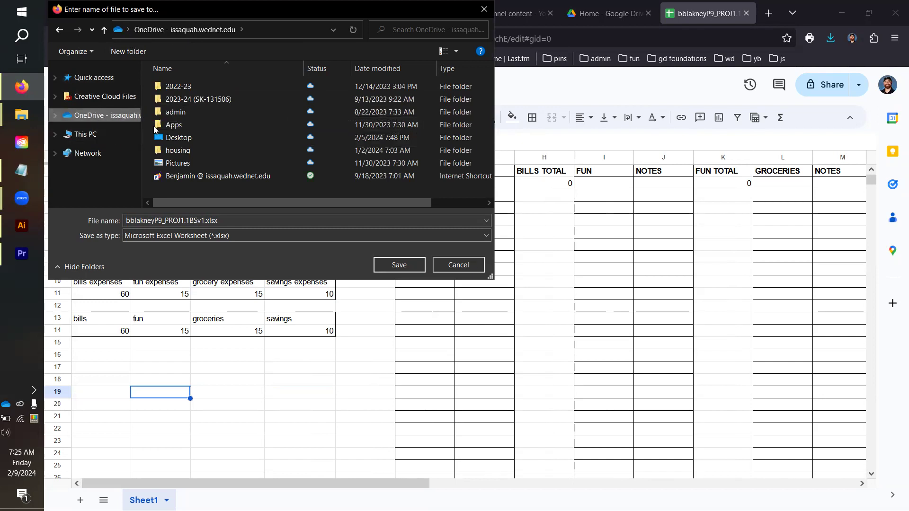
{"action": "double_click", "coordinate": [215, 97]}
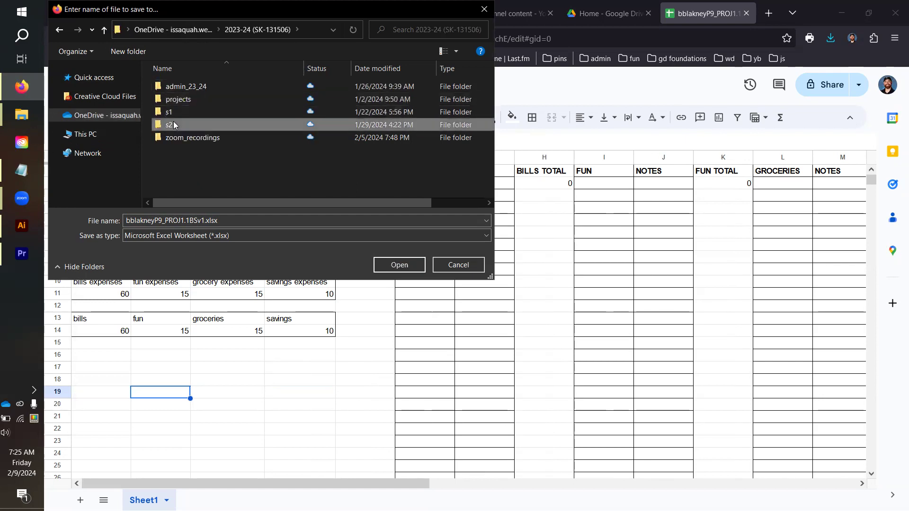
{"action": "double_click", "coordinate": [171, 125]}
{"action": "double_click", "coordinate": [172, 100]}
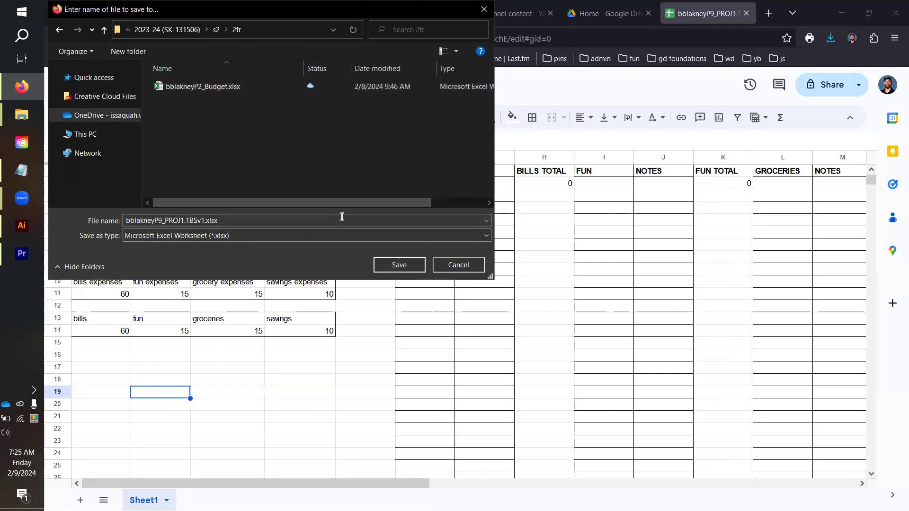
{"action": "left_click", "coordinate": [398, 266]}
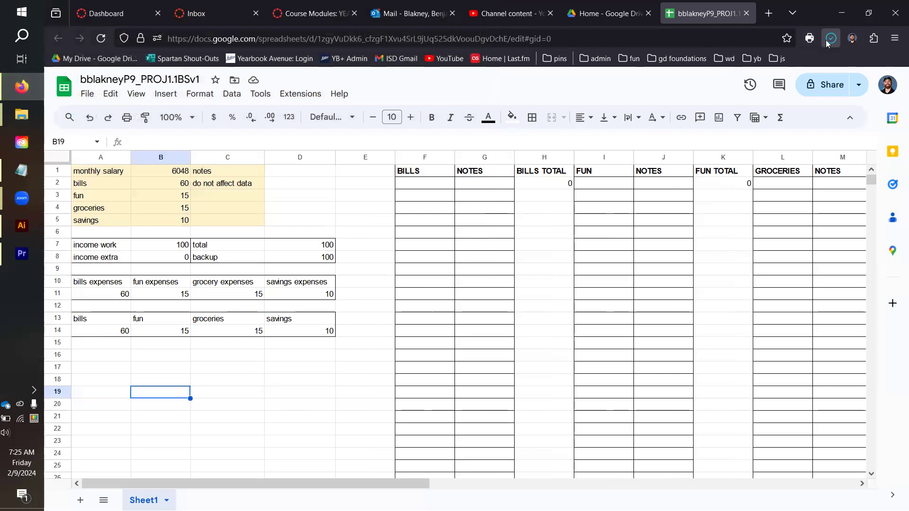
{"action": "left_click", "coordinate": [830, 40]}
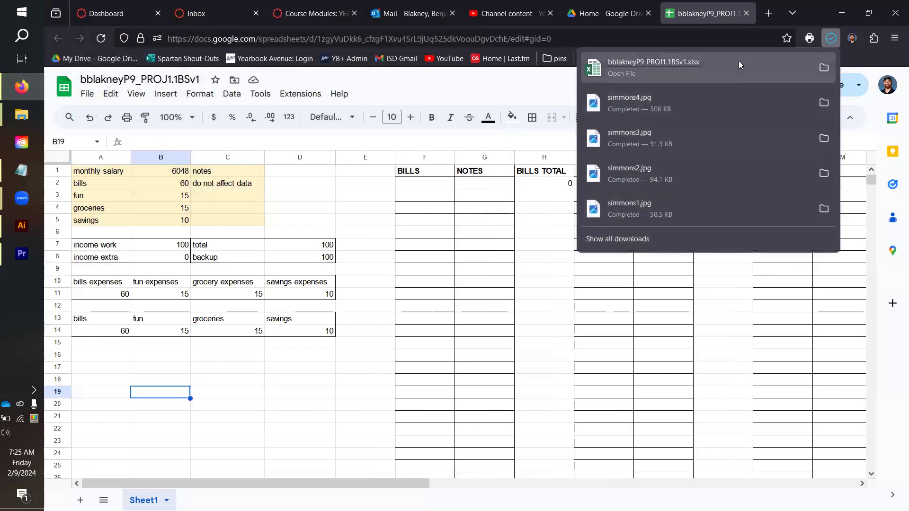
{"action": "left_click", "coordinate": [716, 70]}
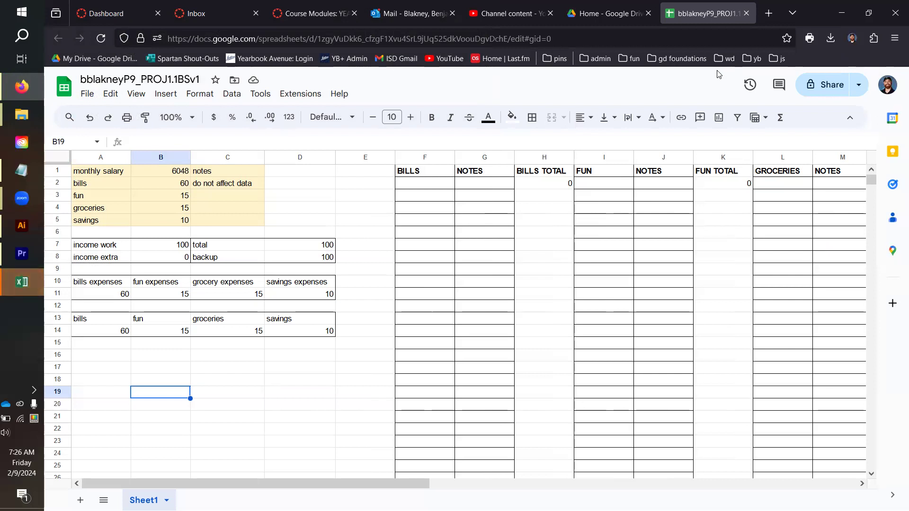
In the Excel copy, change income work in B7 to 1000, then undo the stray 'z' in B8
{"action": "left_click", "coordinate": [21, 283]}
{"action": "scroll", "coordinate": [227, 322], "scroll_direction": "down", "scroll_amount": 1}
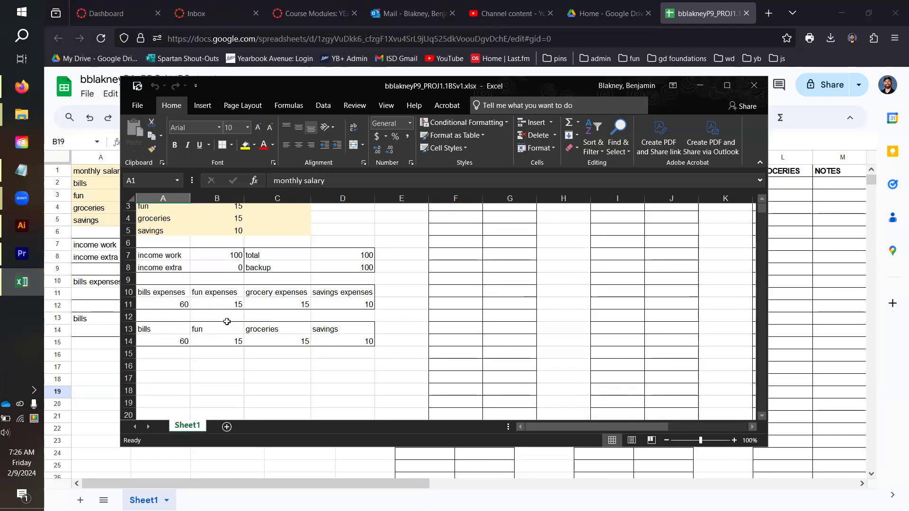
{"action": "scroll", "coordinate": [225, 304], "scroll_direction": "up", "scroll_amount": 1}
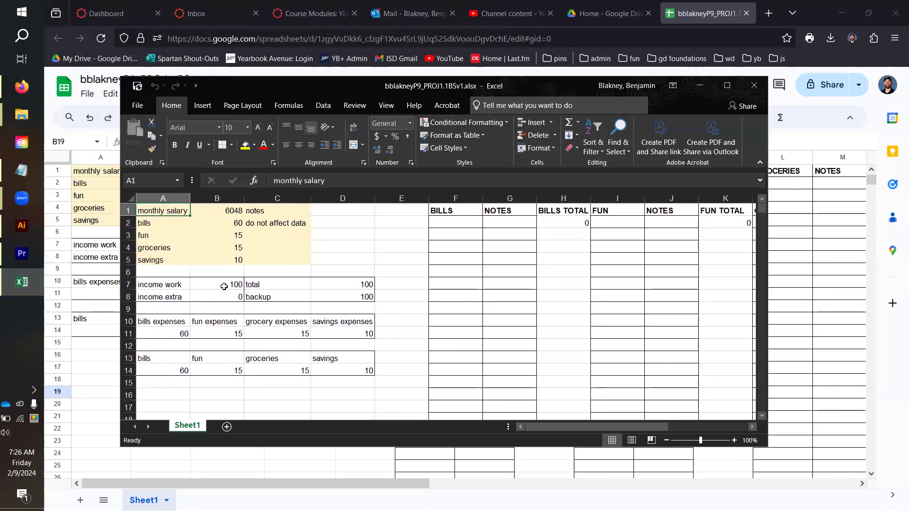
{"action": "left_click", "coordinate": [226, 286]}
{"action": "double_click", "coordinate": [225, 287]}
{"action": "type", "text": "0"}
{"action": "key", "text": "Return"}
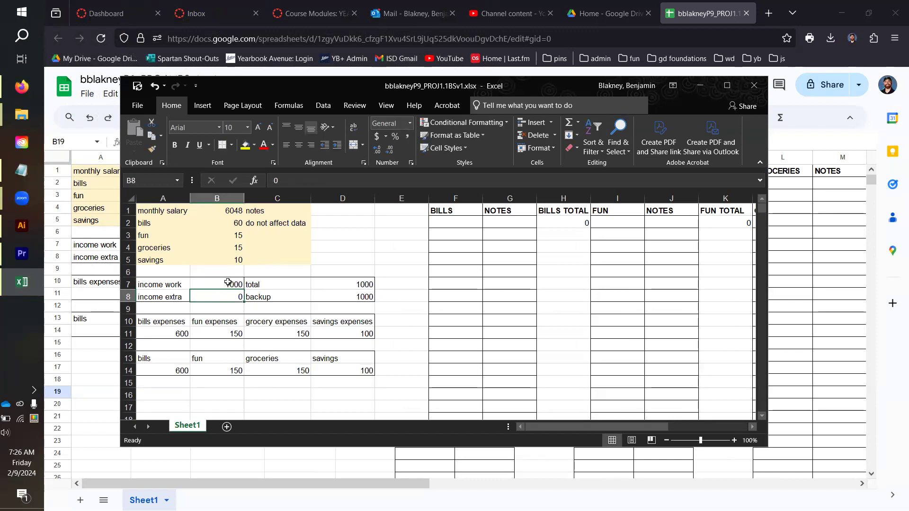
{"action": "type", "text": "z"}
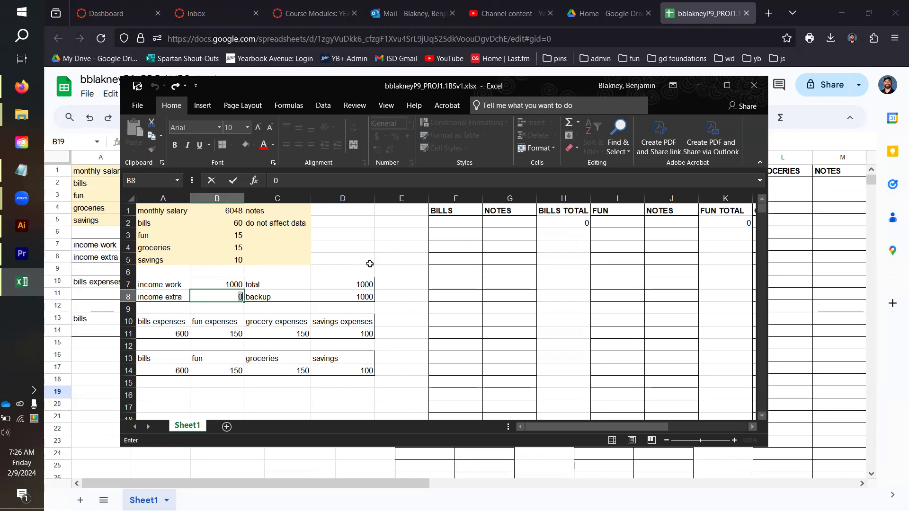
{"action": "key", "text": "ctrl+z"}
{"action": "left_click", "coordinate": [699, 83]}
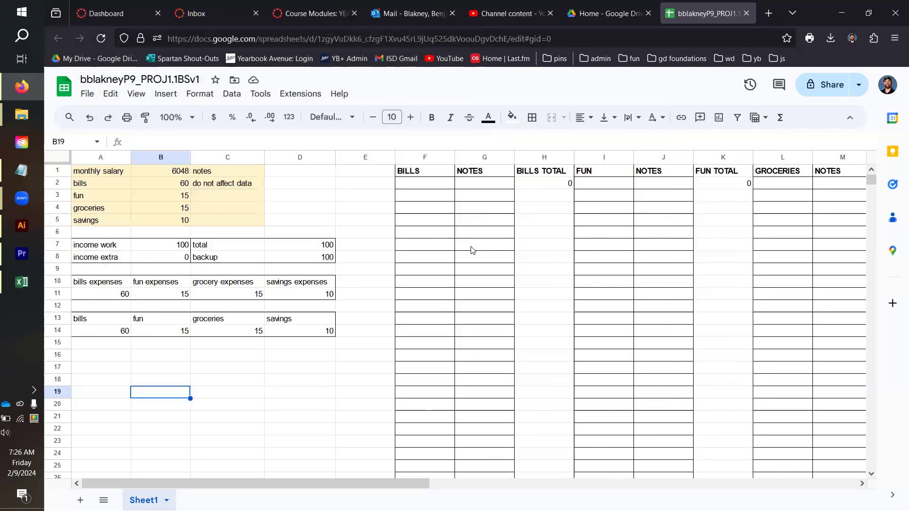